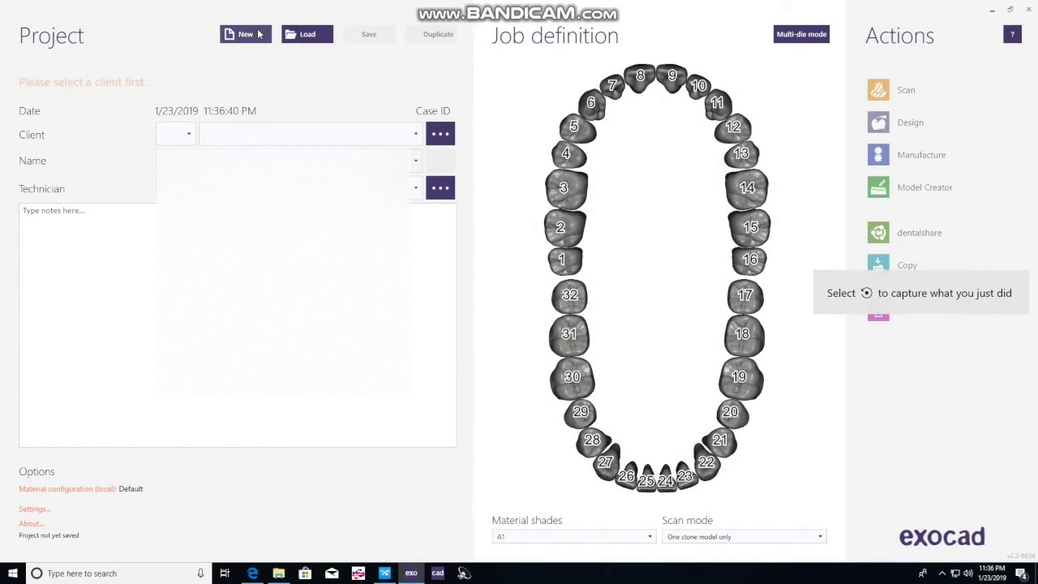
Step: Create a new project with client, patient, technician and notes 'maxilla night guard, models', then select tooth 2
click(260, 34)
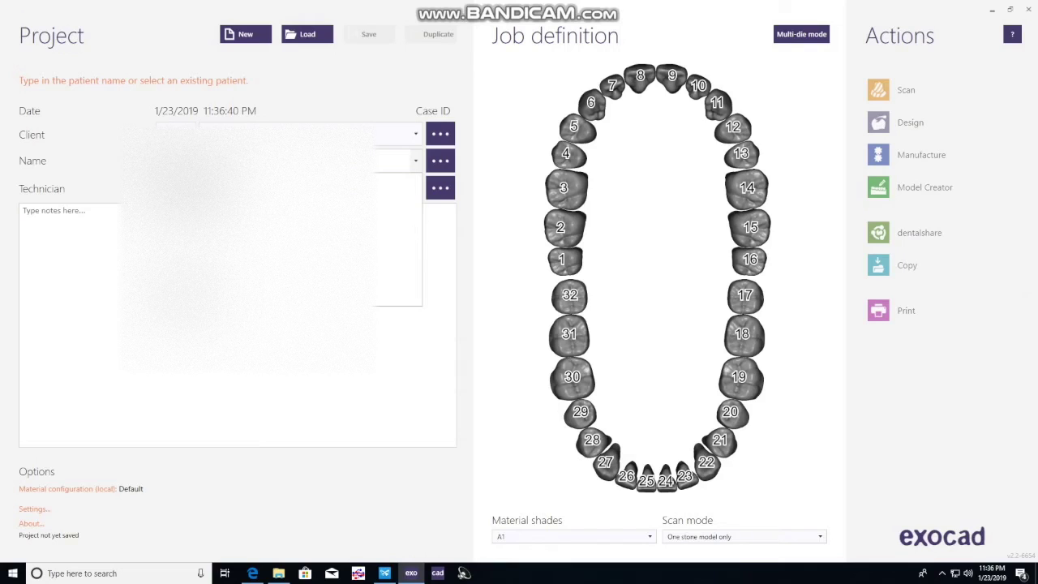
key(Escape)
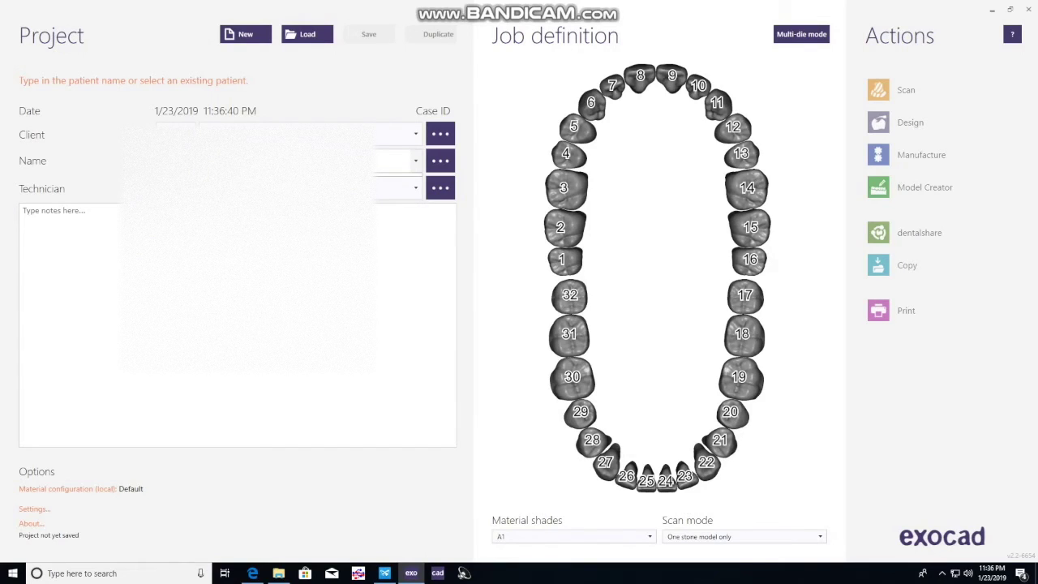
key(Tab)
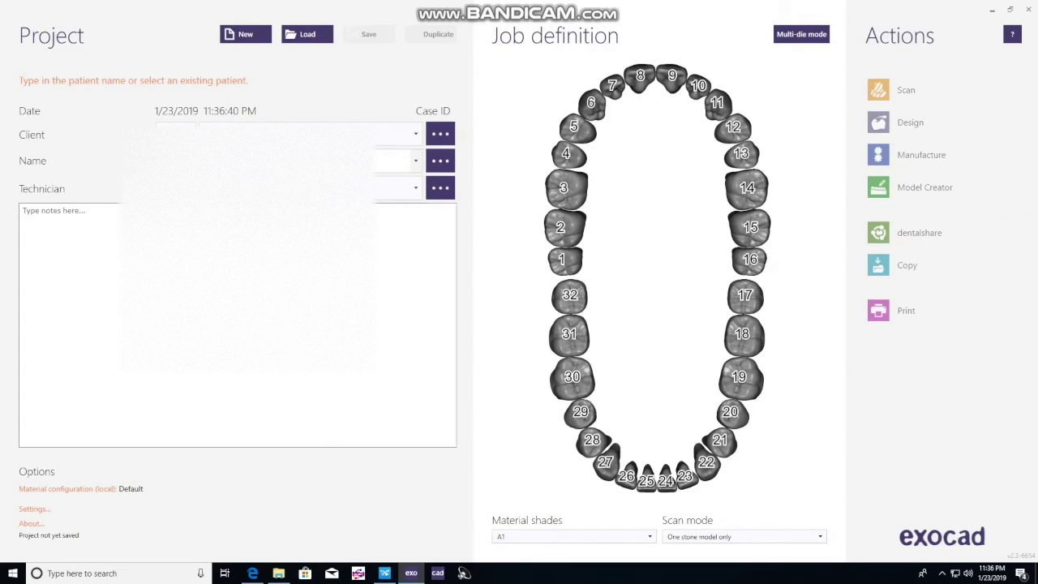
key(alt+Down)
key(Tab)
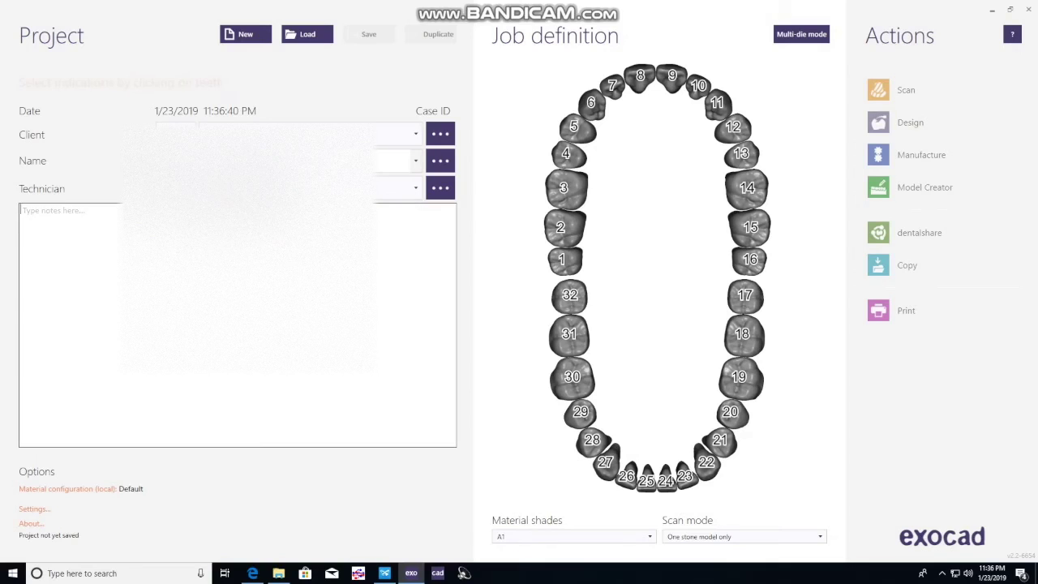
text(maxilla night guard, models)
click(561, 227)
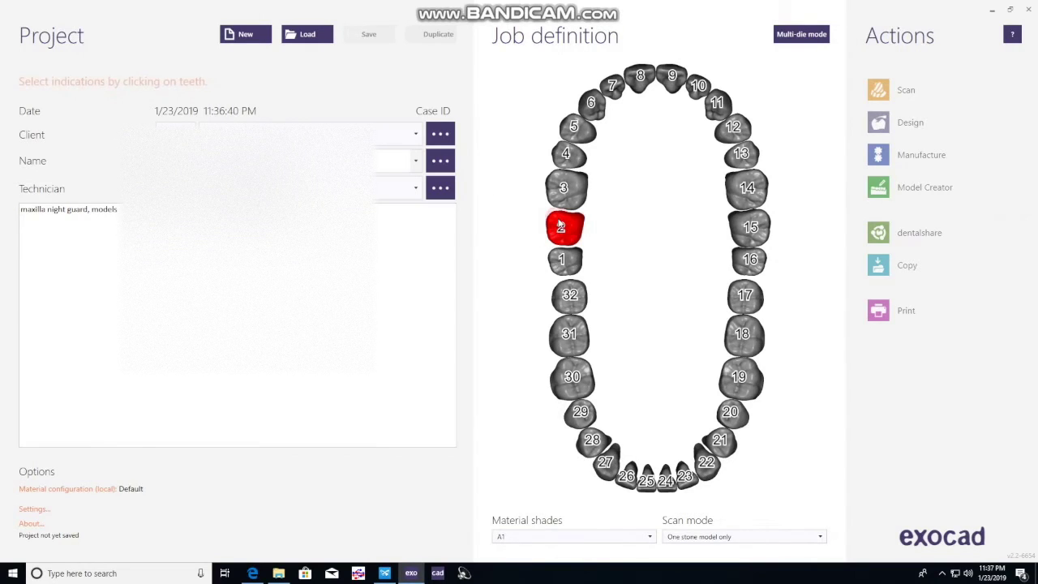
Step: Define a bite splint with reduced minimal thickness on teeth 2 through 15
click(122, 401)
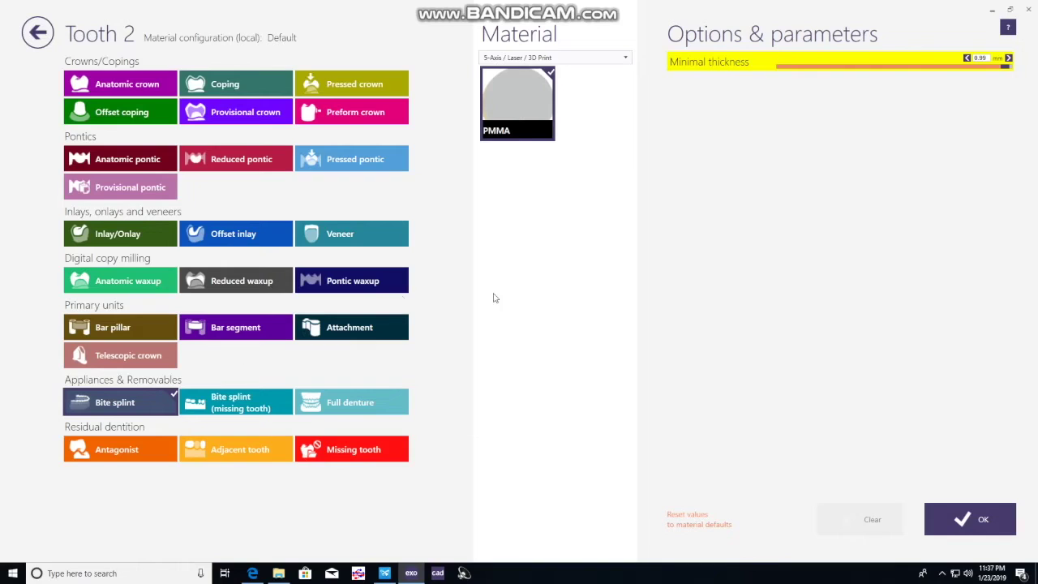
drag(1006, 69, 860, 75)
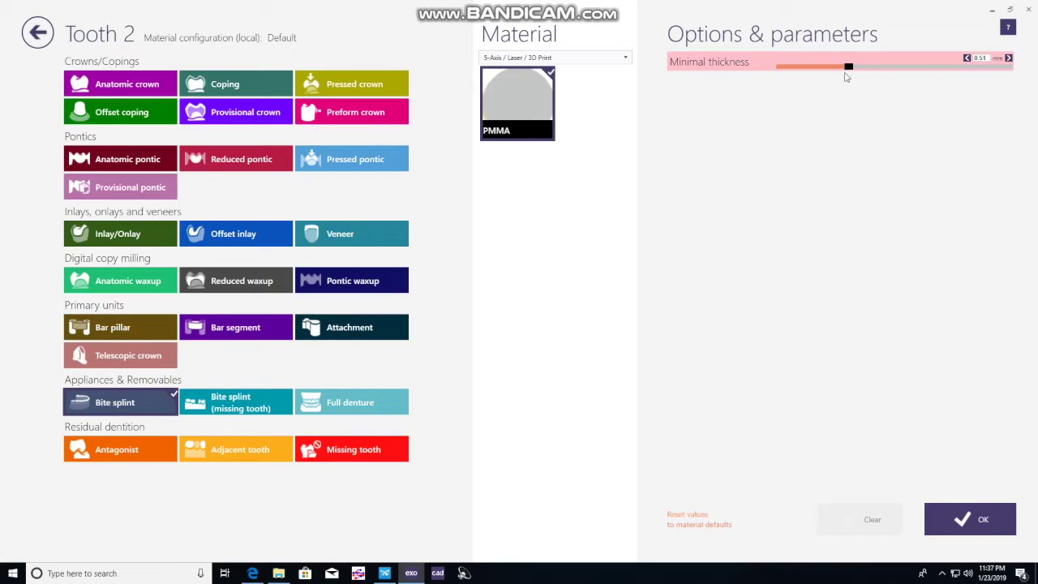
click(951, 516)
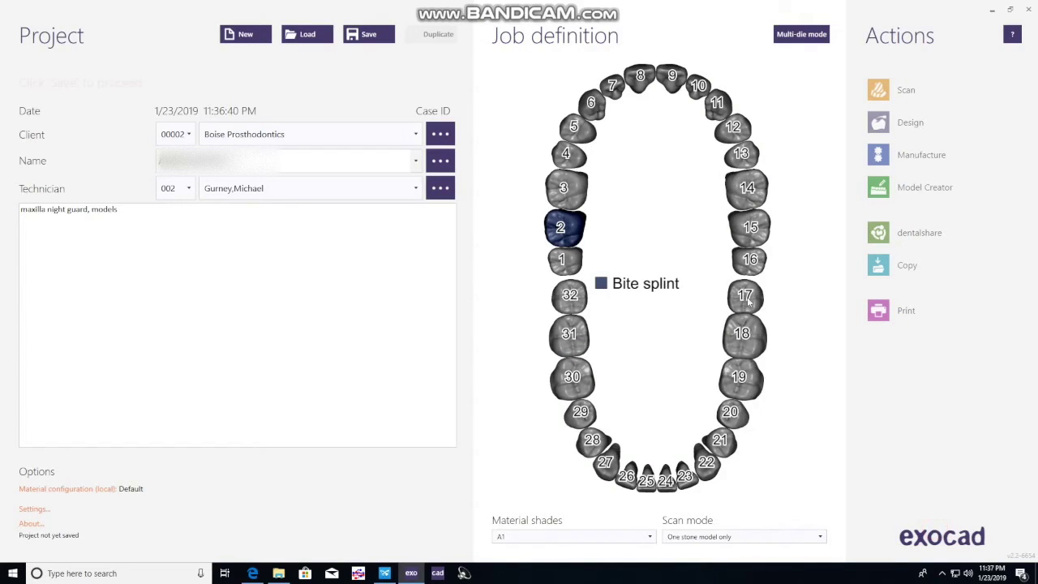
shift+click(753, 226)
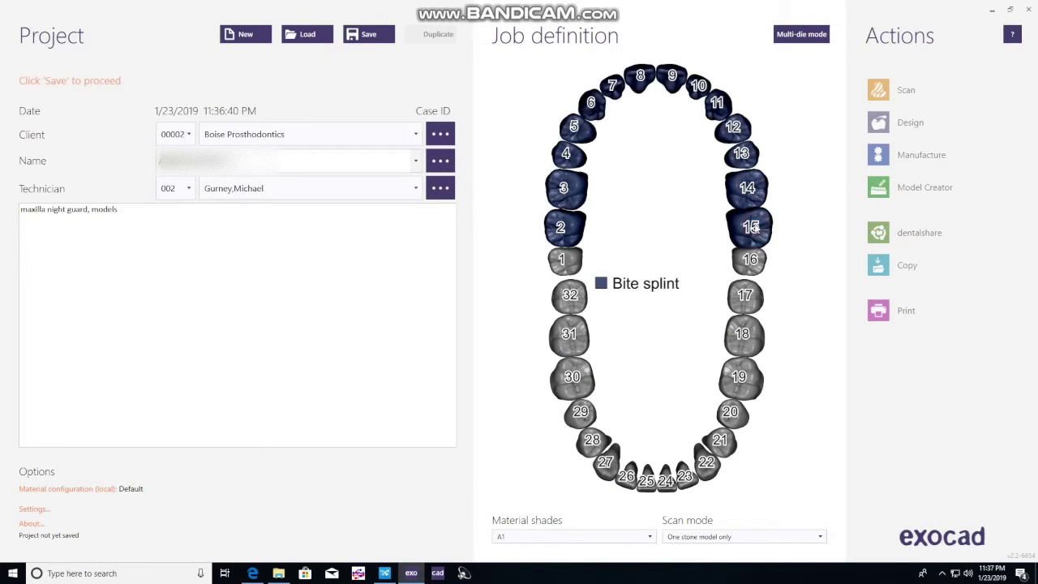
Step: Set teeth 18 through 31 as antagonists
click(574, 347)
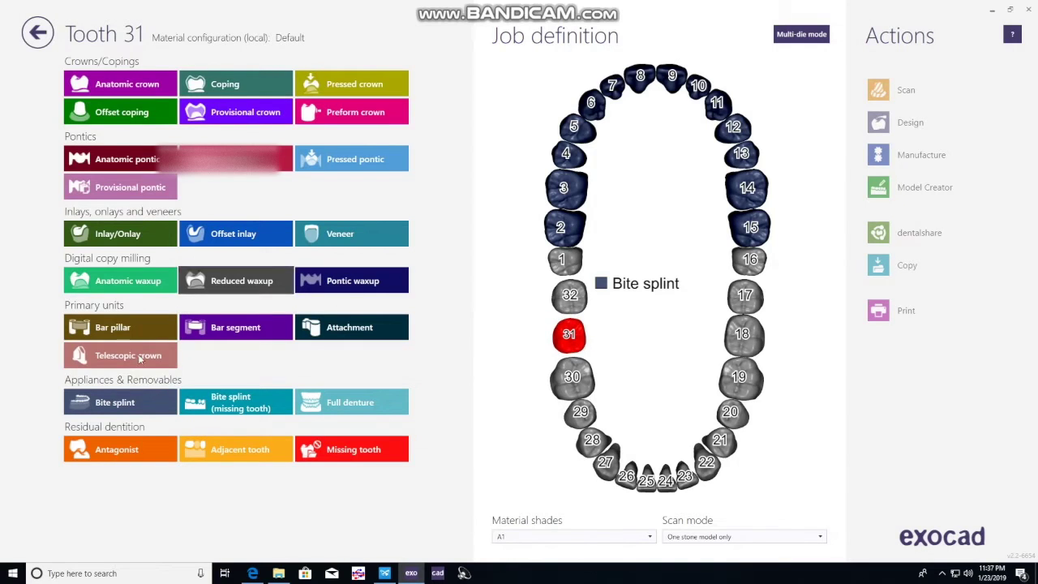
click(155, 452)
click(935, 511)
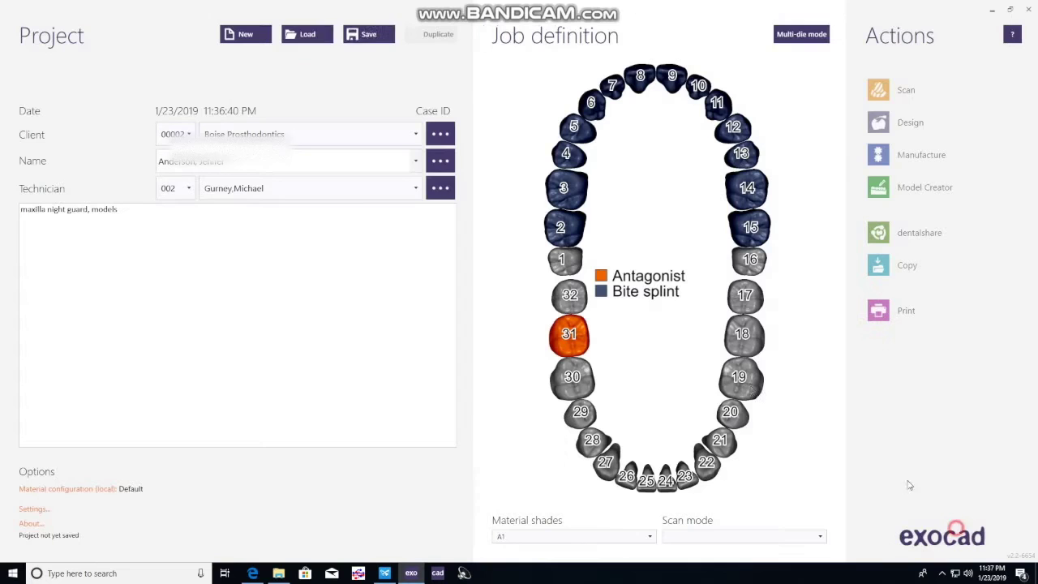
shift+click(742, 334)
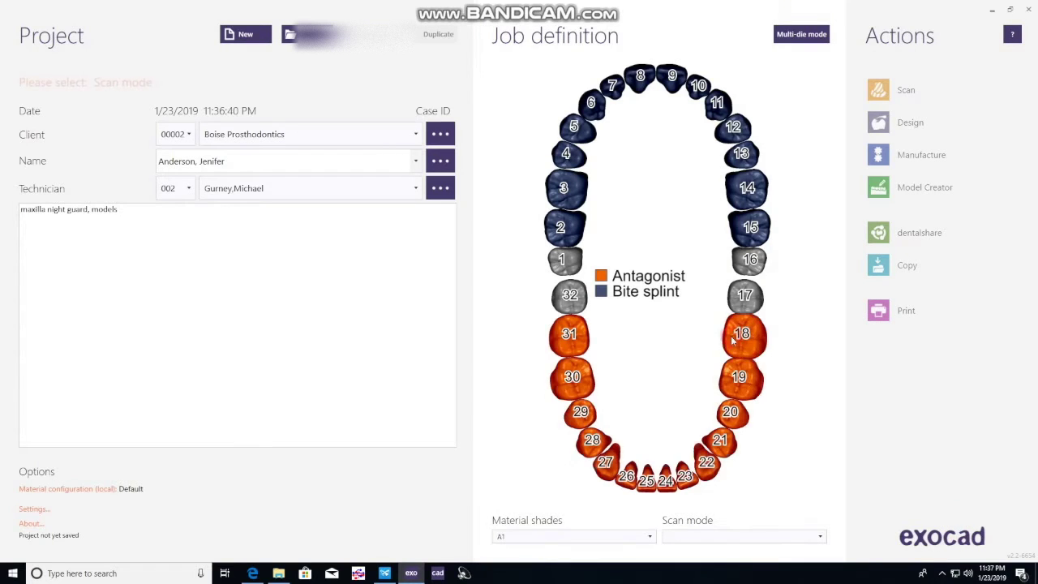
Step: Choose Digital impression scan as the scan mode and save the project
click(696, 536)
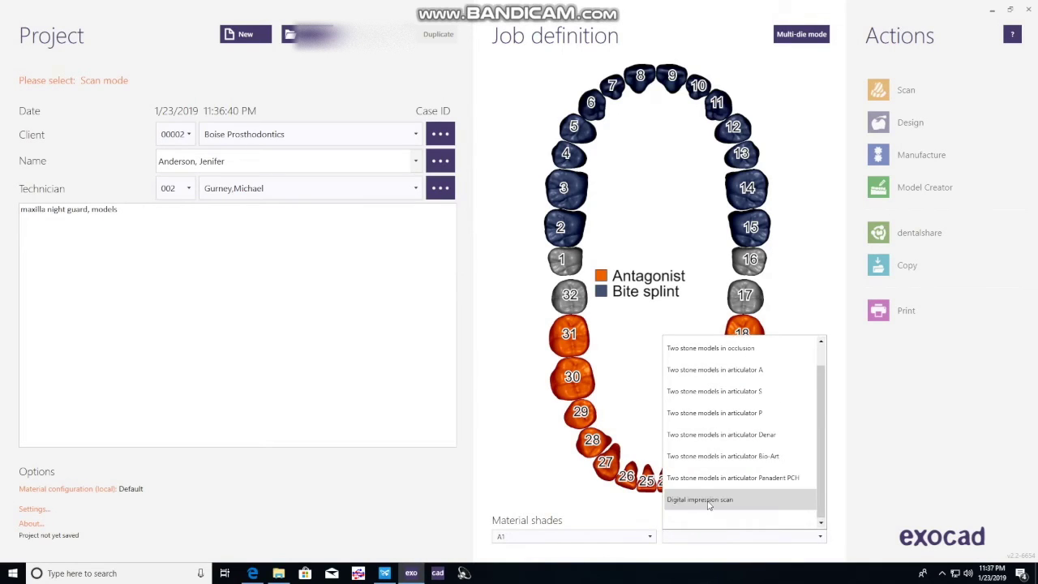
click(709, 500)
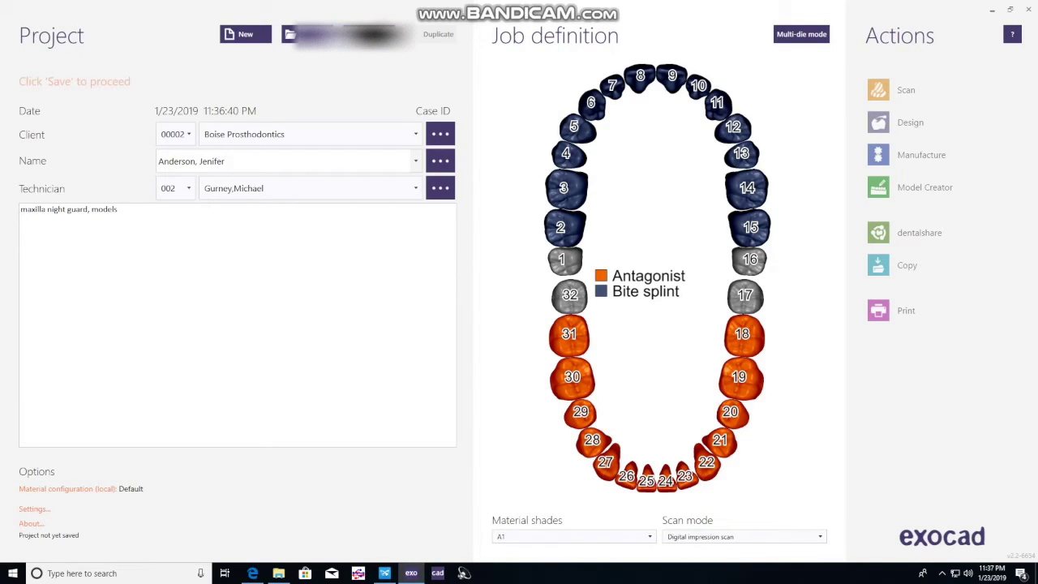
click(340, 34)
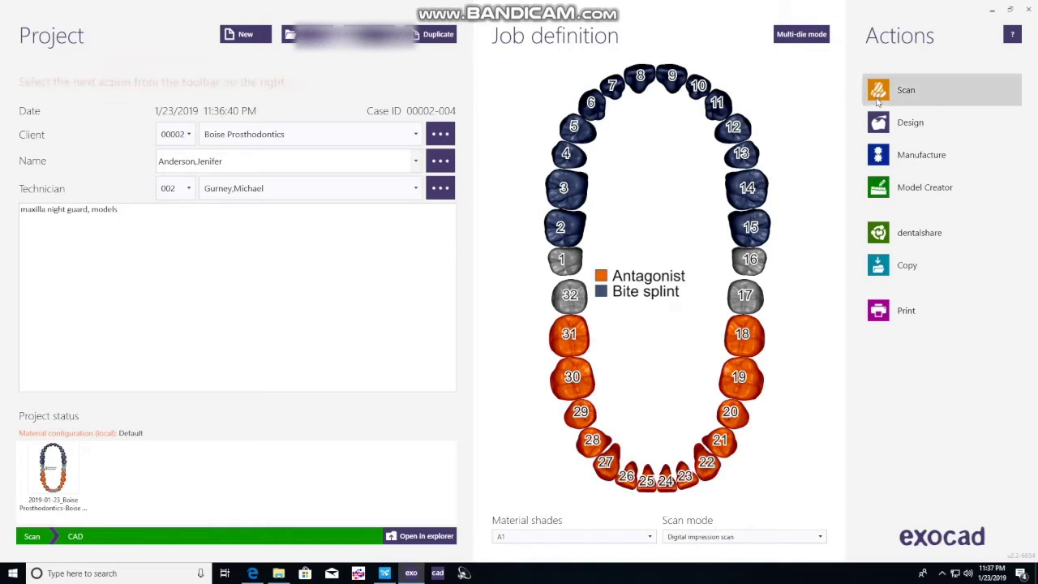
Step: Start the design from scan data only and load the upper jaw scan from the patient's folder on the O: drive
click(894, 129)
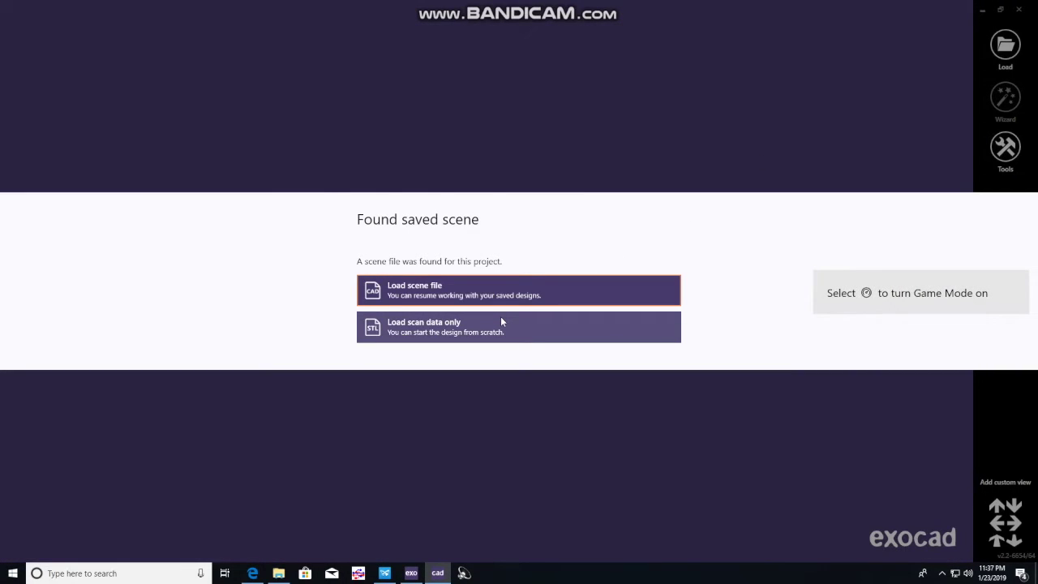
click(500, 319)
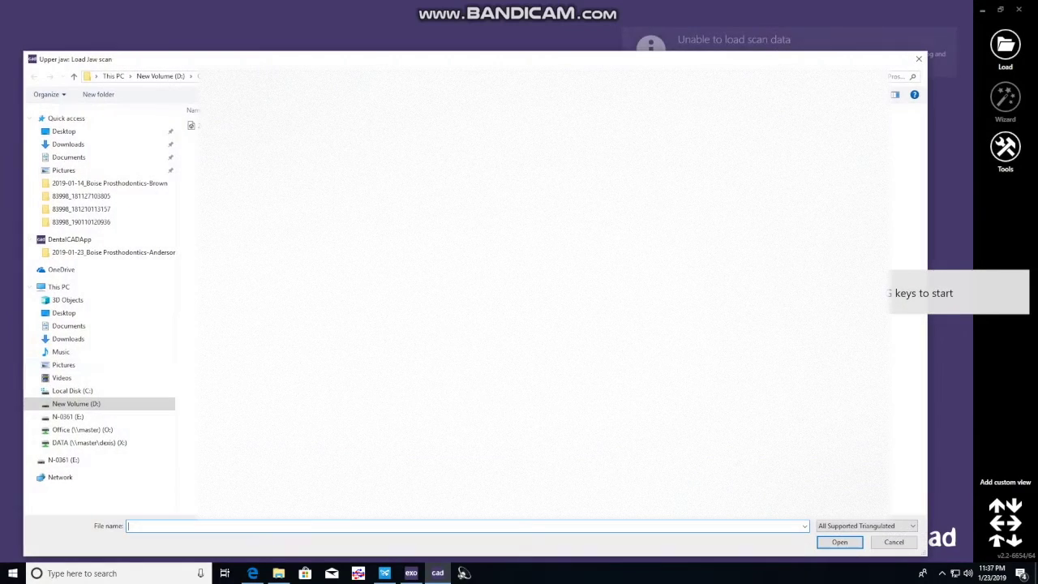
click(91, 430)
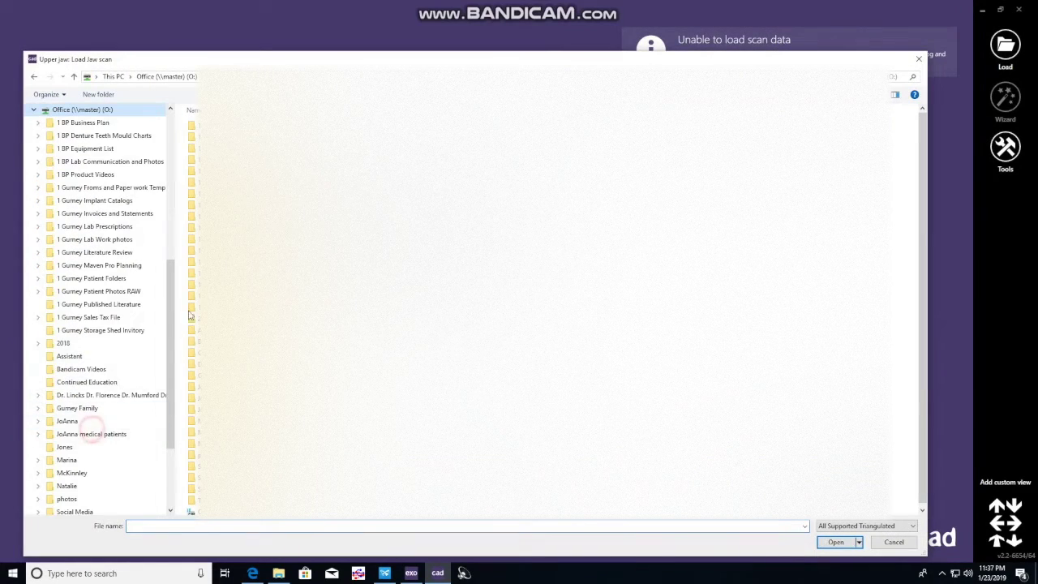
double_click(194, 260)
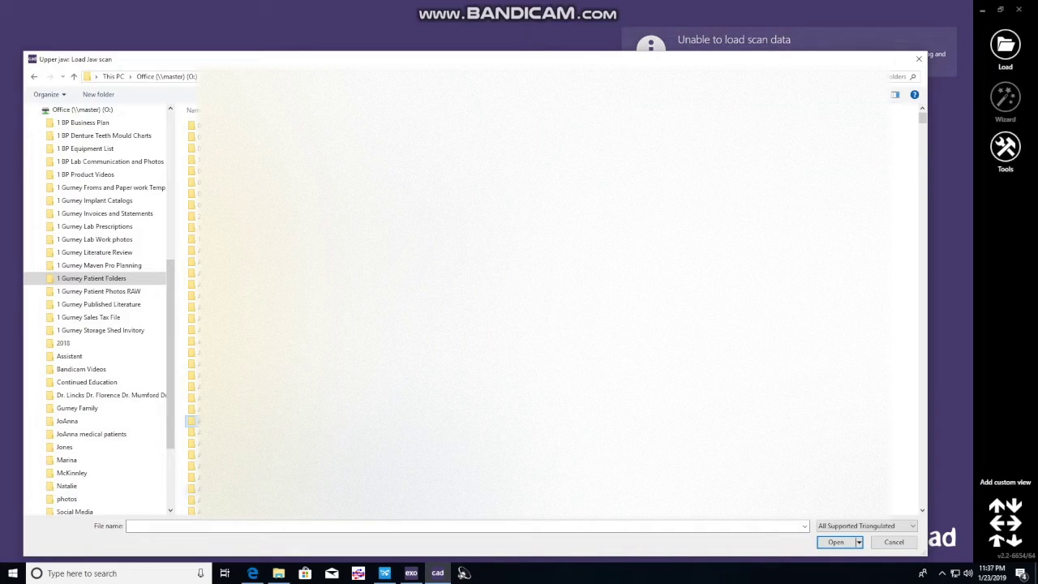
double_click(193, 421)
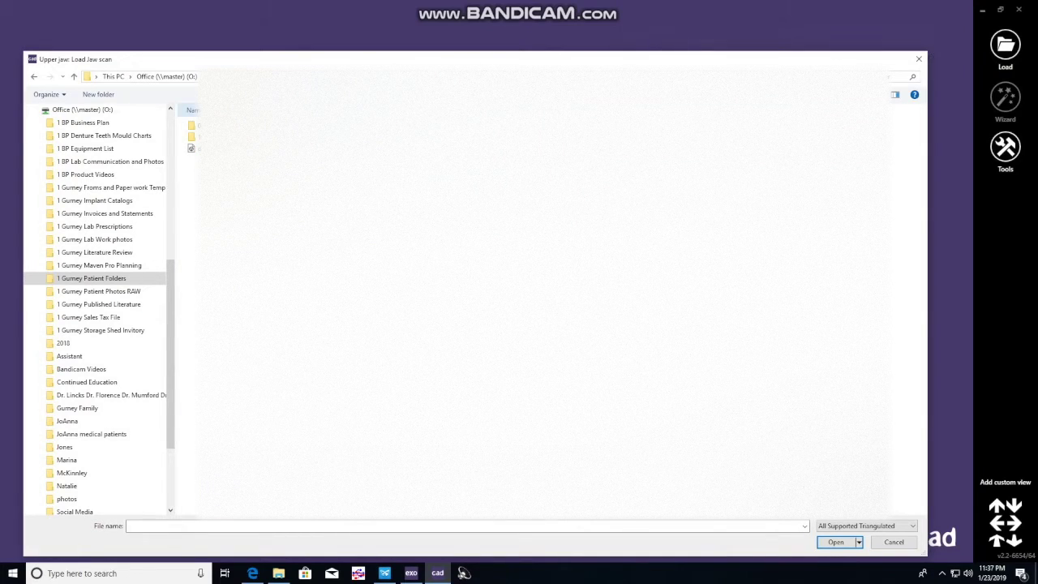
double_click(274, 156)
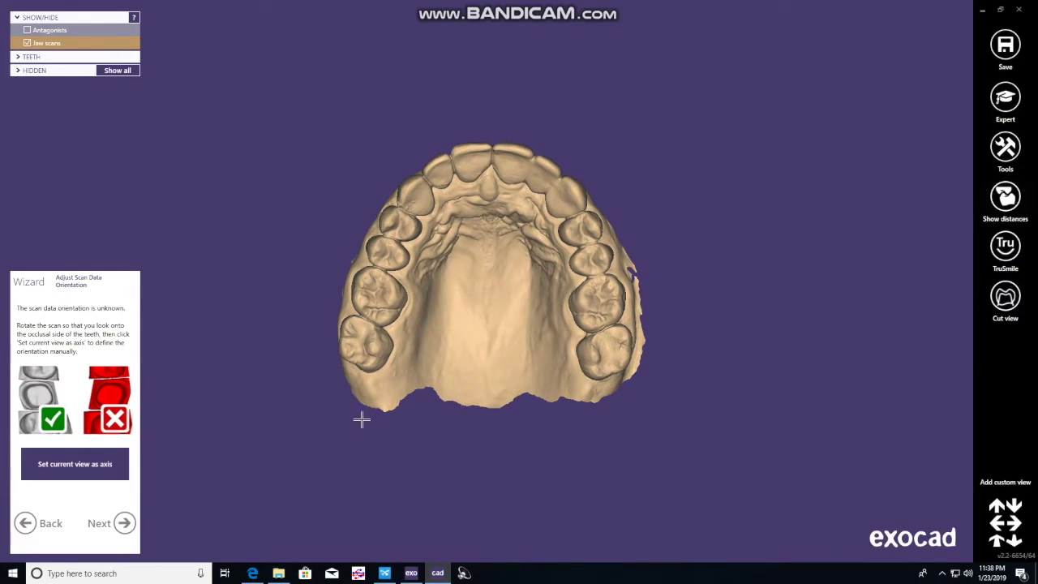
Step: Use the current occlusal view as the jaw axis and advance to the 3D Data Editor
click(113, 469)
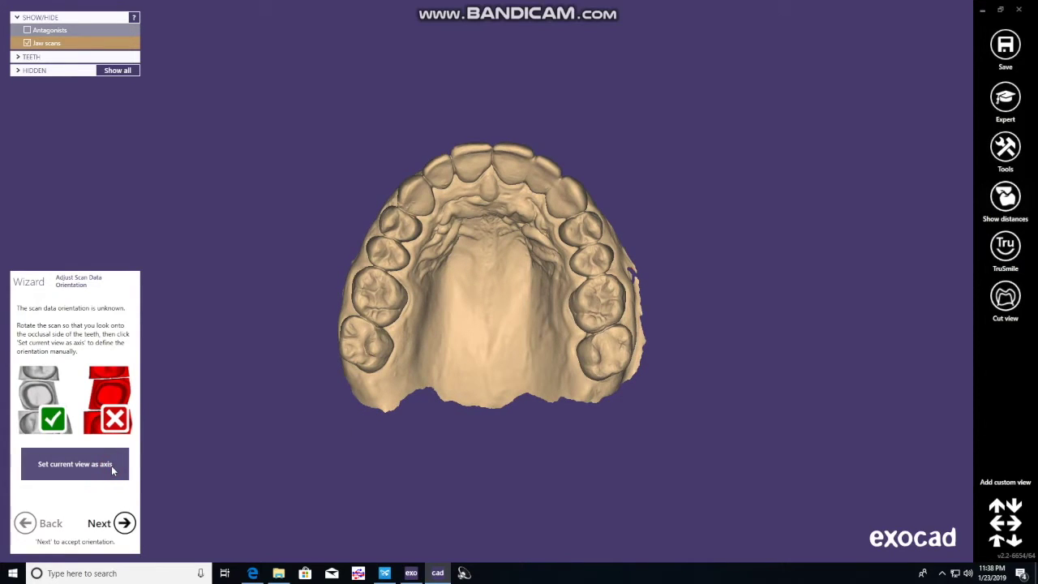
click(124, 523)
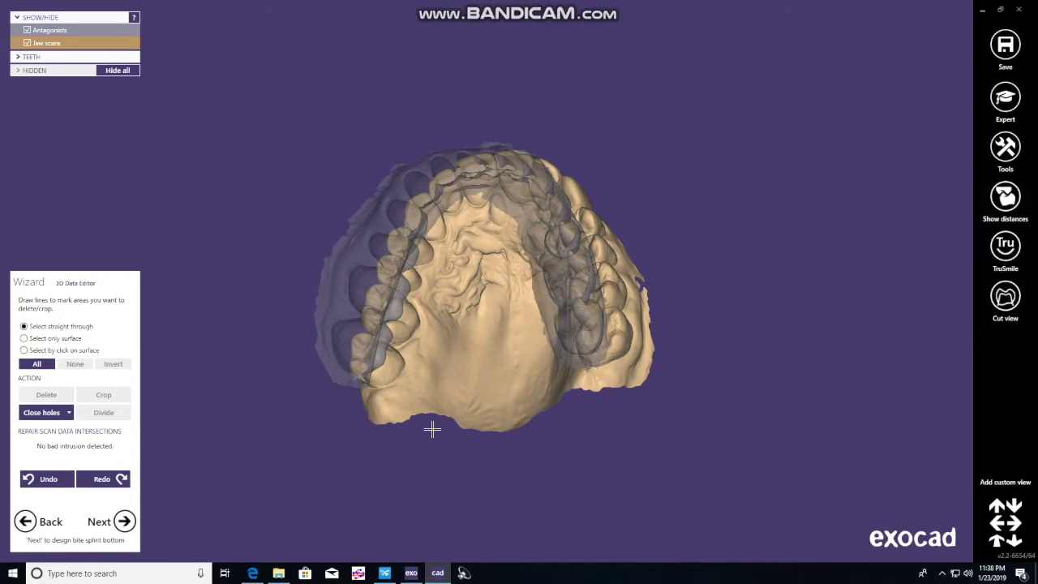
click(348, 461)
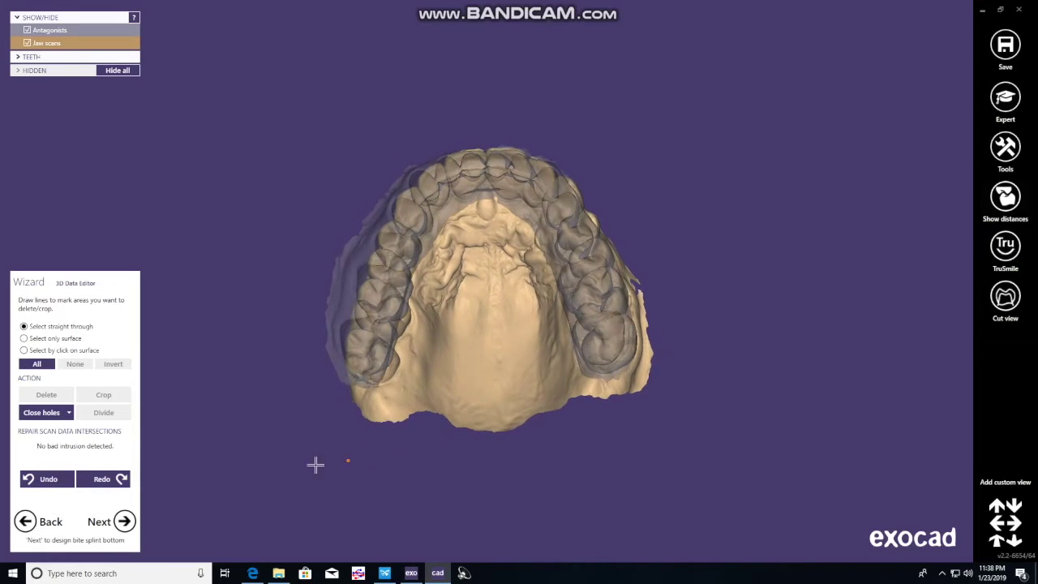
Step: Set the insertion direction from the current view and compute the bite splint bottom
click(125, 521)
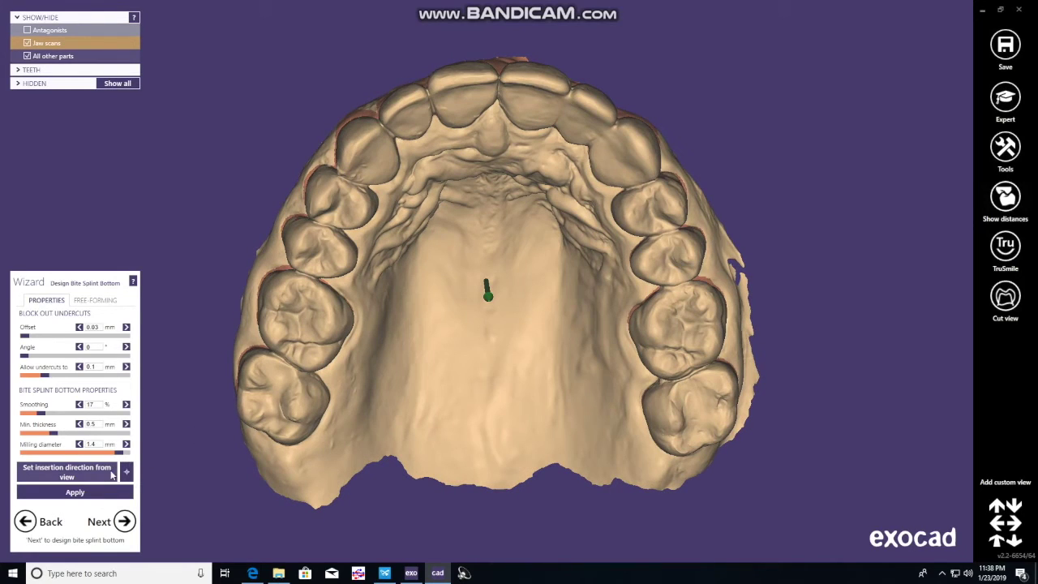
click(96, 480)
click(78, 492)
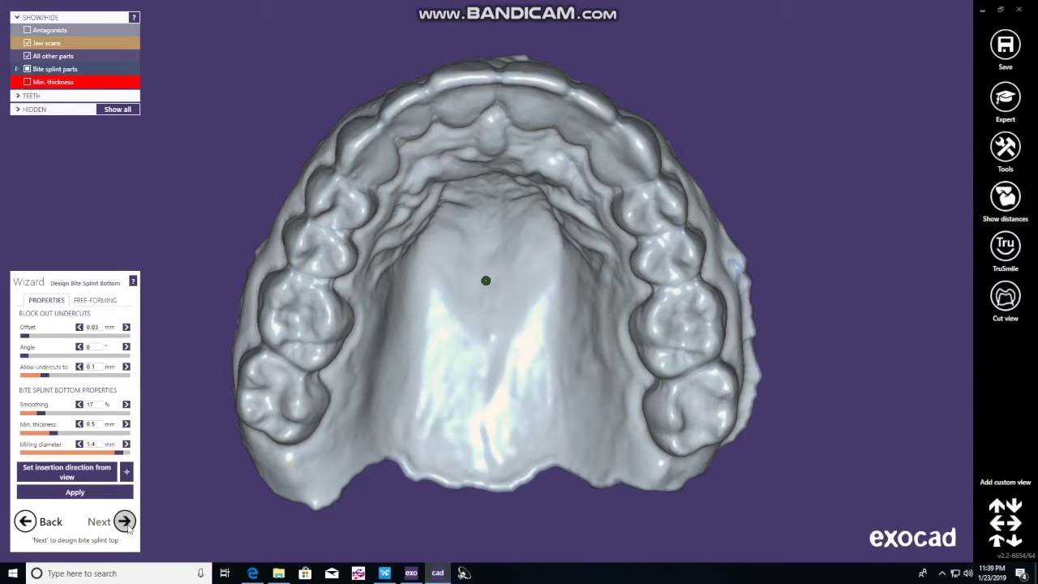
click(125, 522)
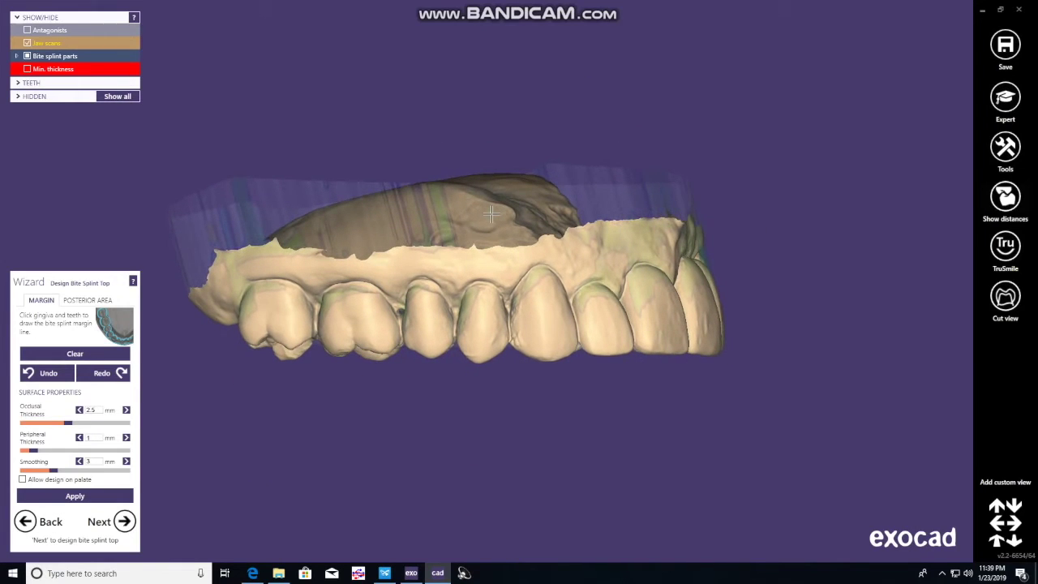
Step: Trace the splint margin along the teeth from the back molar to the front teeth
click(267, 309)
click(349, 310)
click(426, 315)
click(481, 319)
click(605, 316)
right_drag(605, 316, 521, 315)
click(520, 310)
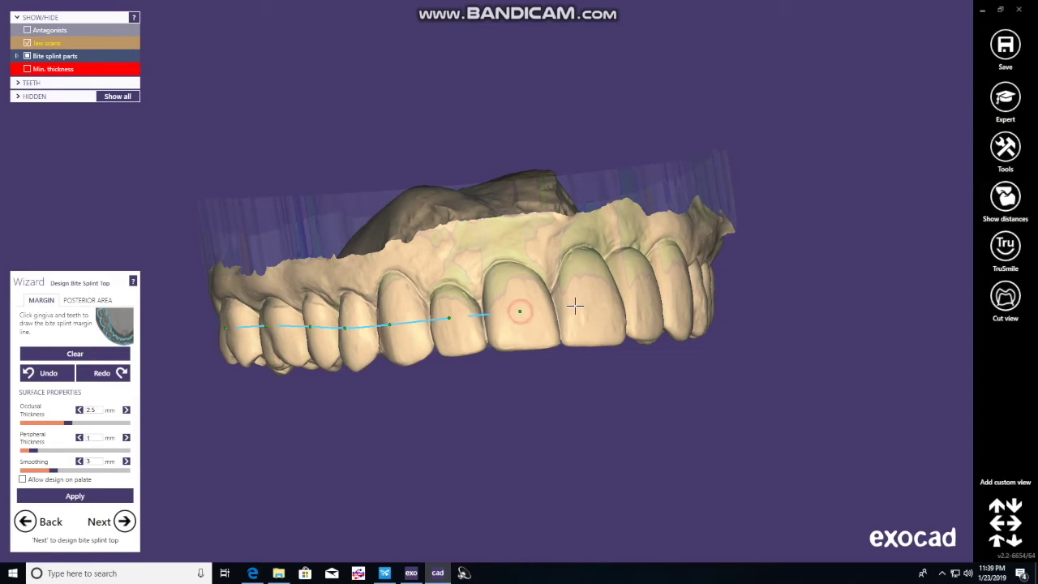
right_drag(589, 304, 579, 306)
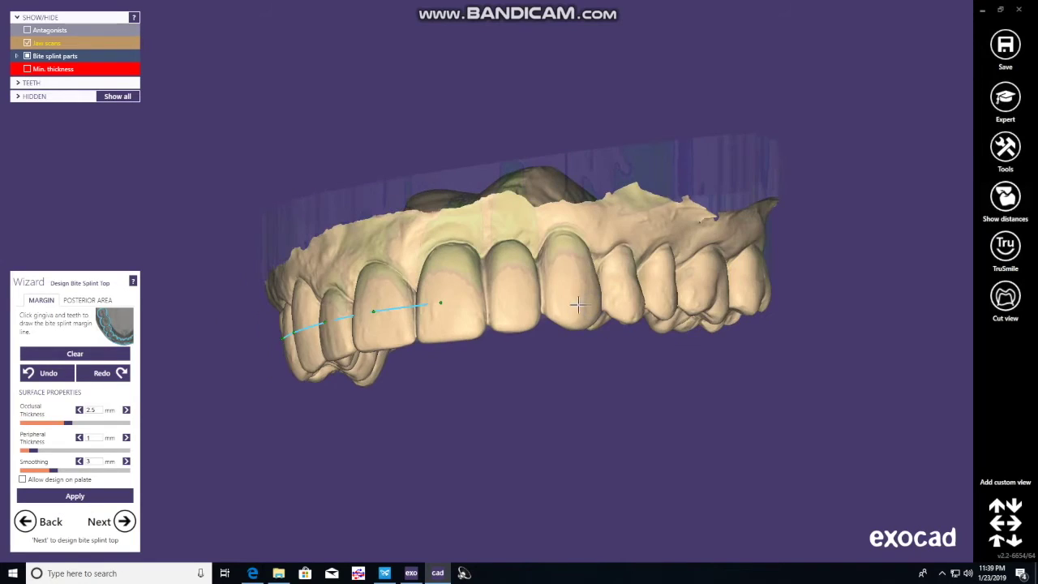
right_drag(572, 284, 571, 292)
right_drag(538, 347, 509, 340)
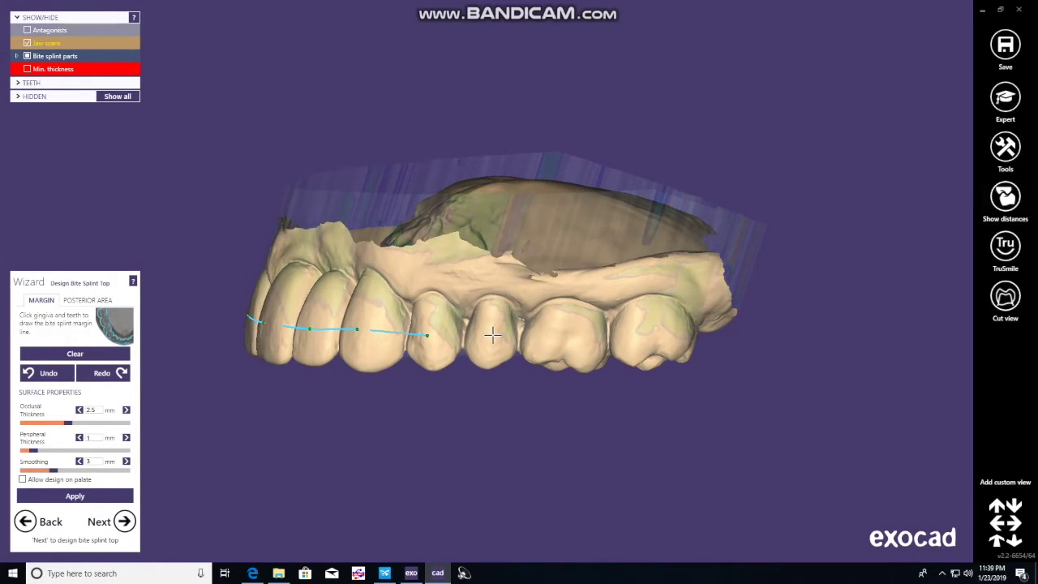
click(571, 333)
right_drag(664, 327, 575, 312)
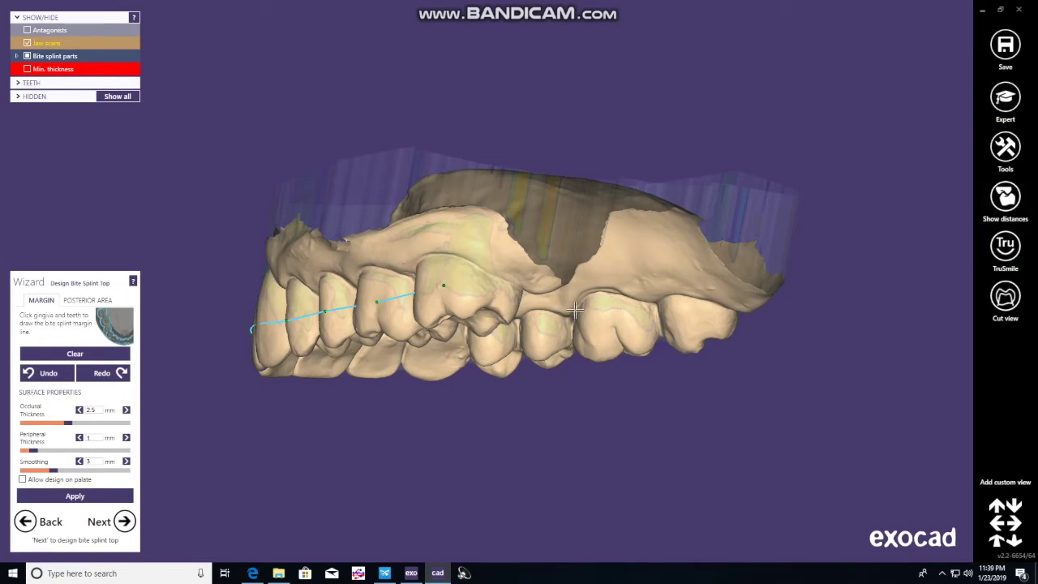
right_drag(496, 339, 493, 327)
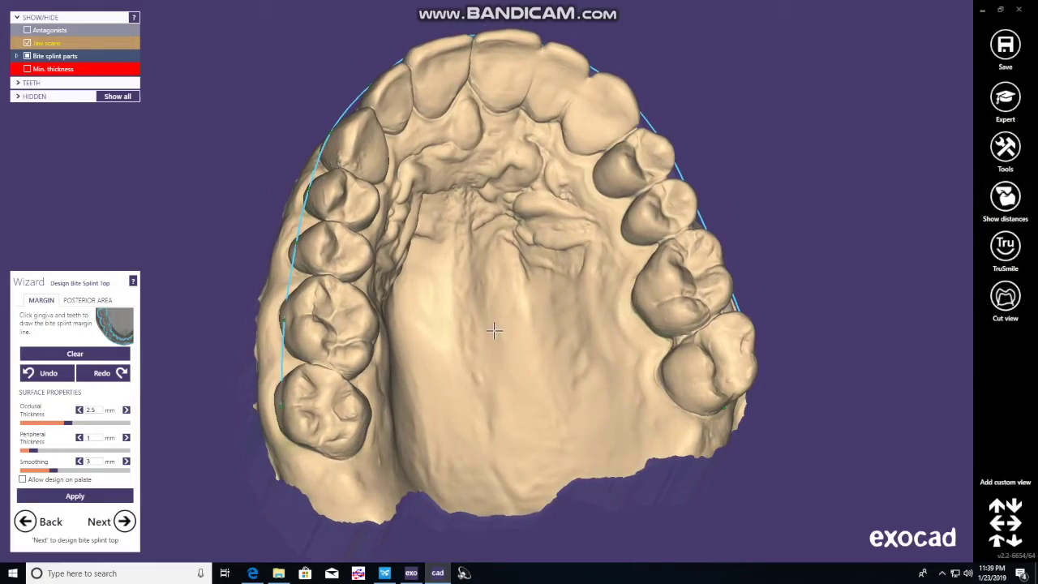
Step: Continue the margin from the molar gingiva up the palate
click(666, 418)
click(644, 394)
right_drag(644, 394, 631, 369)
click(604, 351)
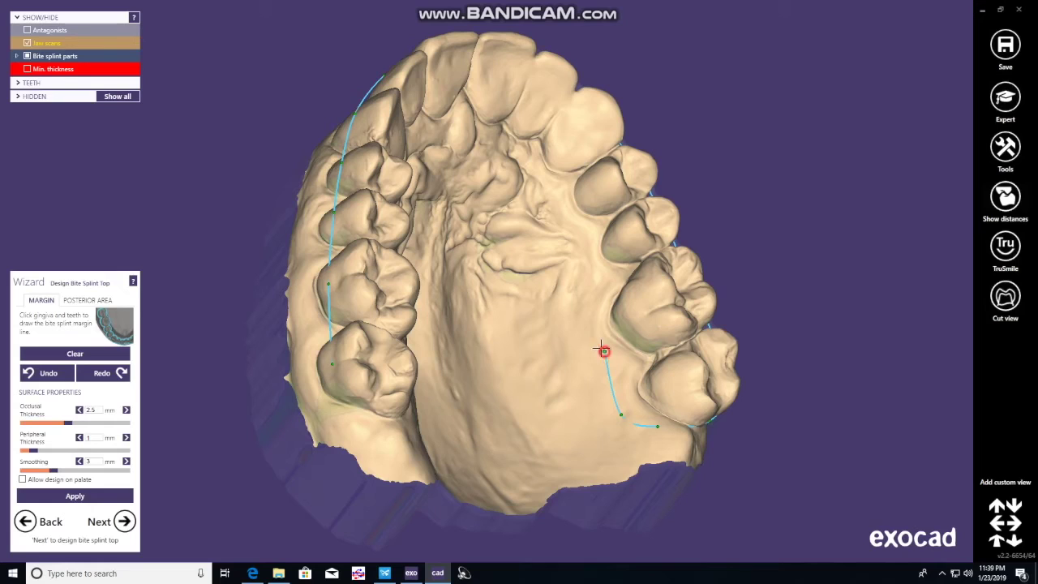
click(586, 283)
click(571, 229)
click(547, 197)
right_drag(547, 197, 549, 180)
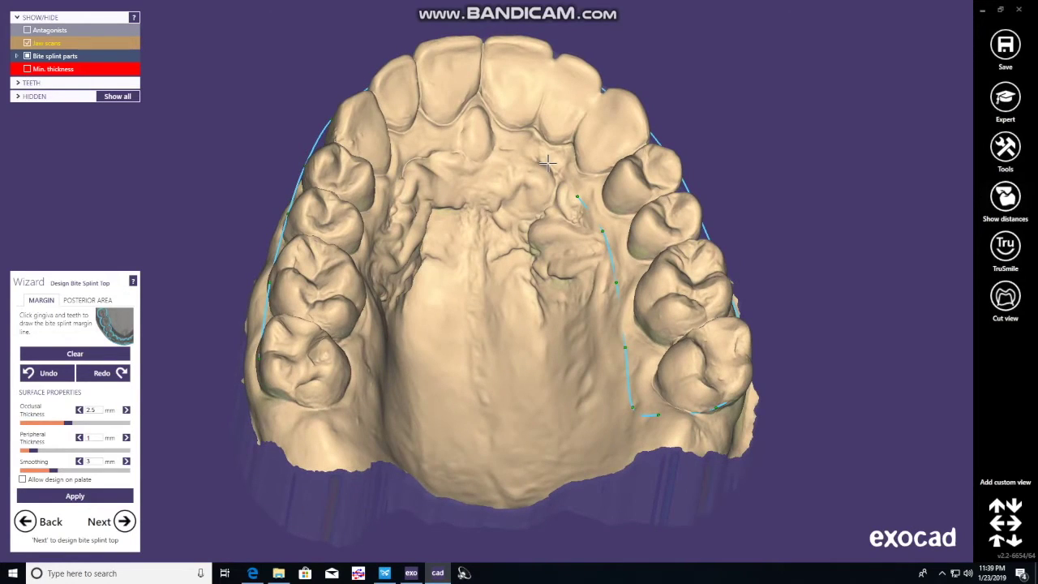
Step: Carry the margin across the palate and down the left side, closing it at the last molar
click(468, 135)
right_drag(469, 134, 458, 157)
click(461, 159)
click(435, 178)
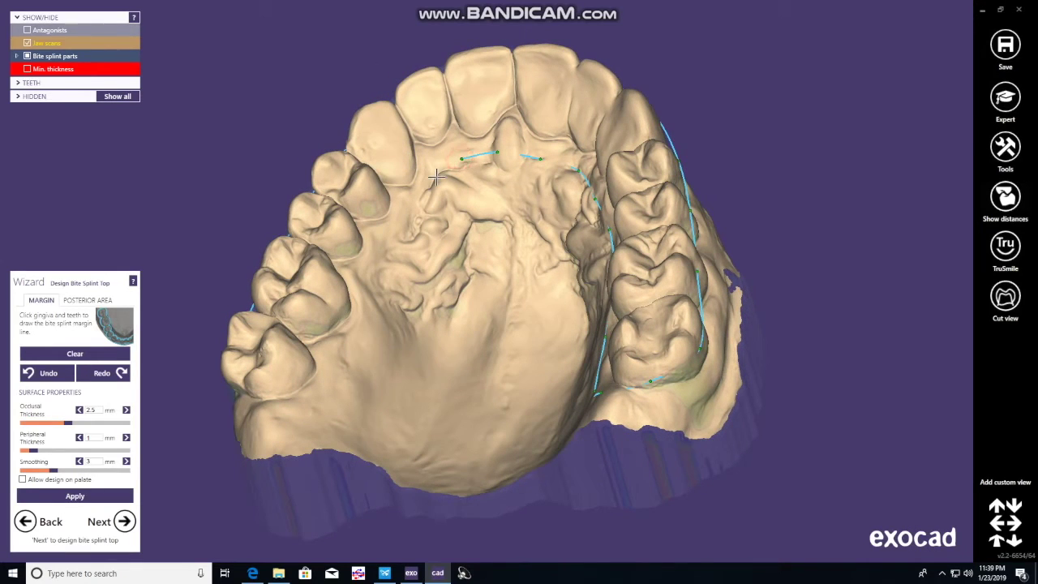
click(397, 241)
click(369, 312)
click(338, 403)
right_drag(295, 410, 315, 368)
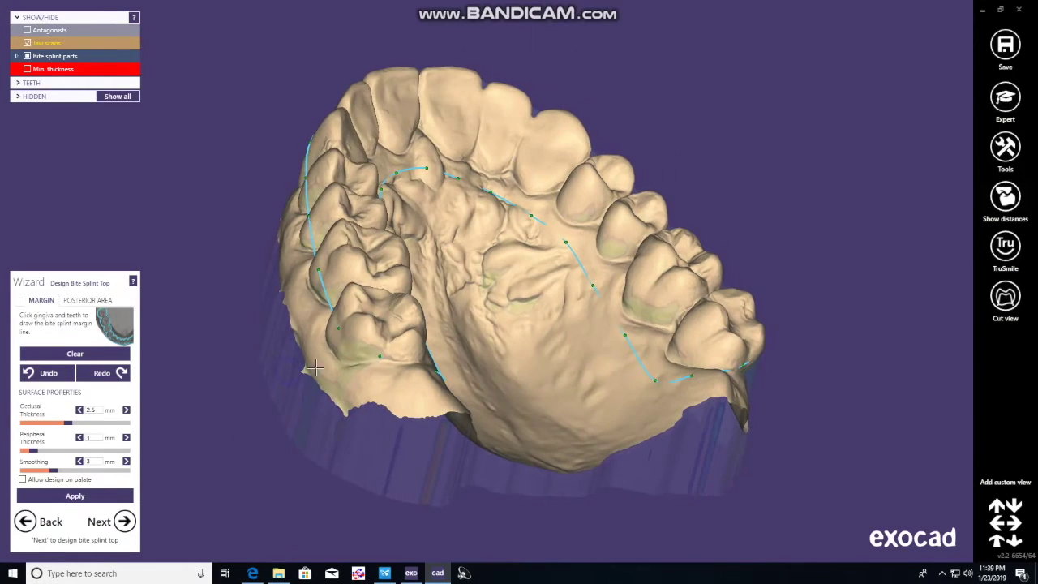
click(354, 342)
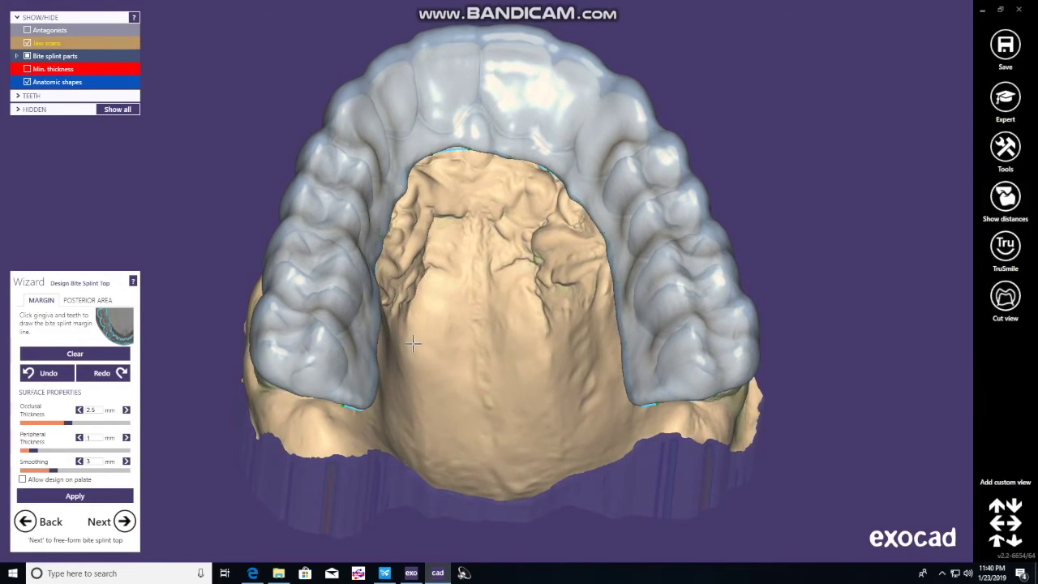
Step: Flatten the splint's posterior area and advance to Free-Form Bite Splint Top
click(123, 521)
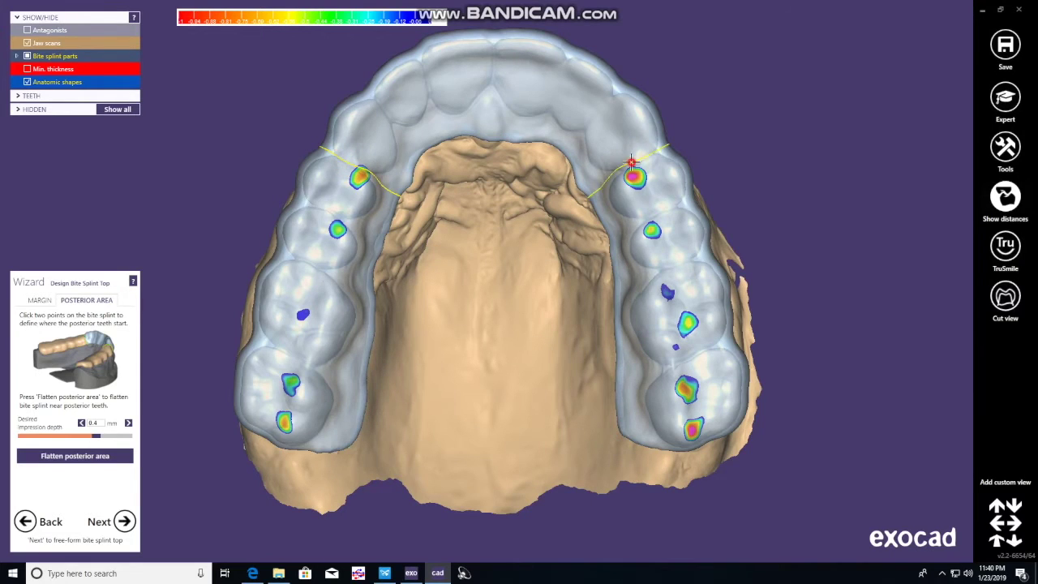
click(105, 458)
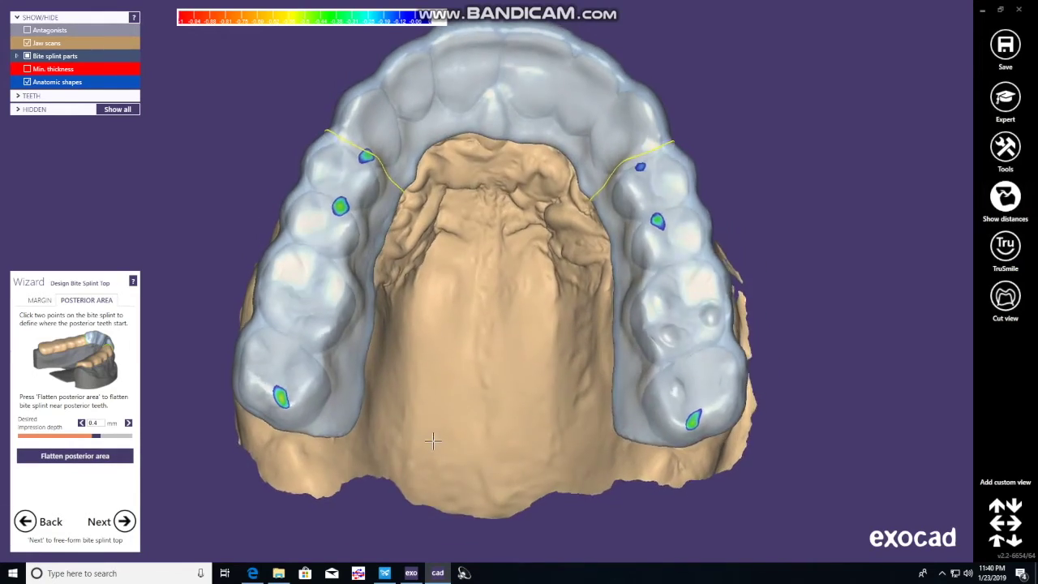
click(125, 522)
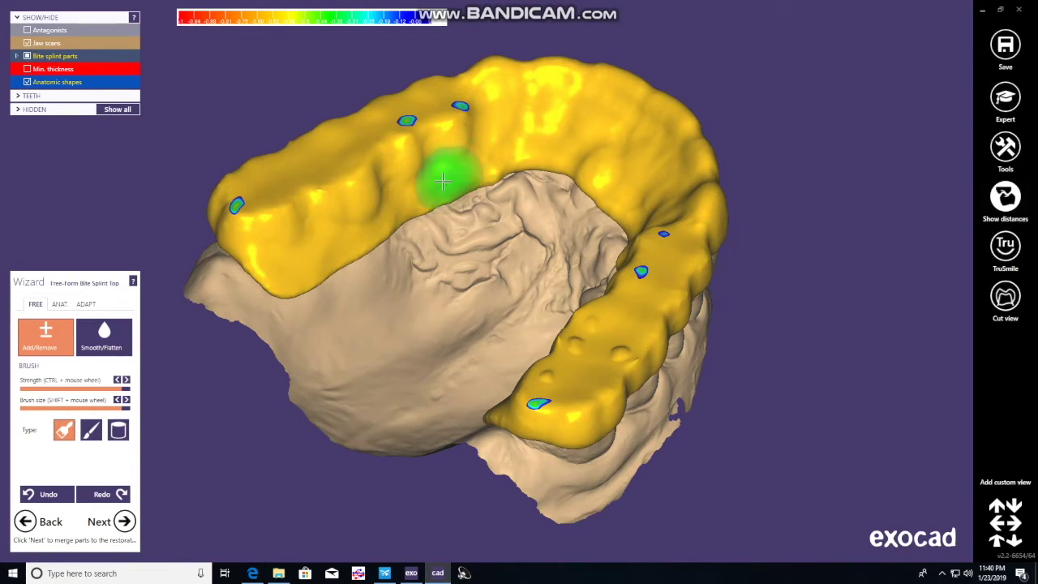
Step: Add material along the splint top with the Add/Remove brush, adjusting the view between strokes
mouse_move(305, 257)
mouse_down()
mouse_move(273, 261)
mouse_move(274, 243)
mouse_move(308, 229)
mouse_up()
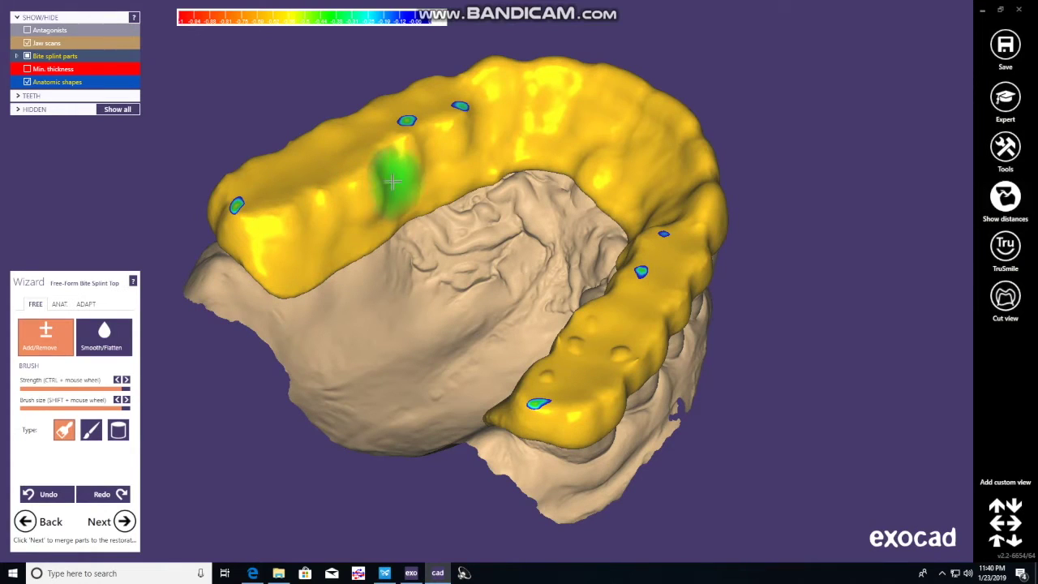
mouse_move(493, 139)
right_down()
mouse_move(484, 213)
mouse_move(463, 204)
right_up()
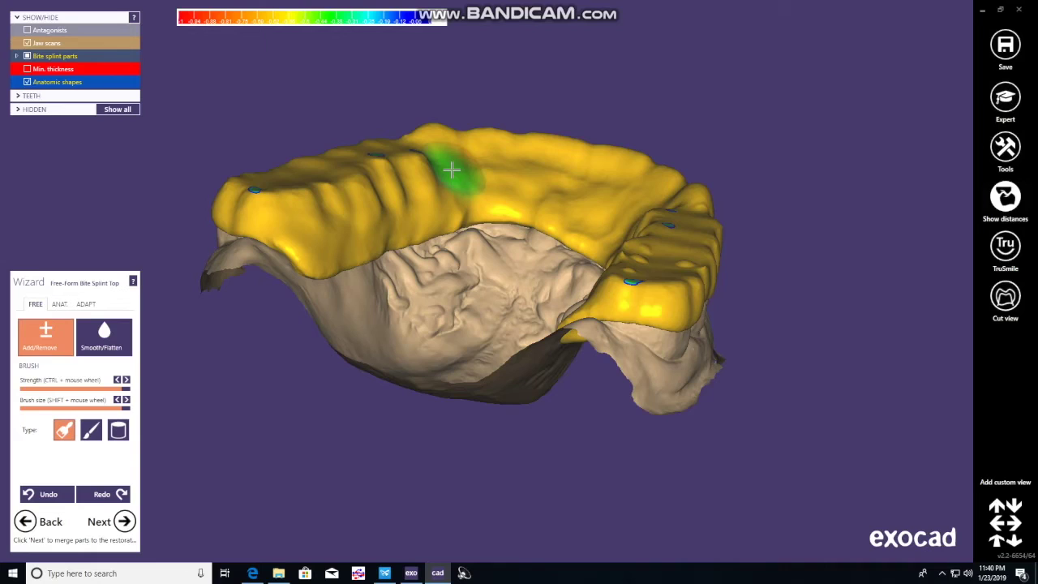
mouse_move(547, 185)
right_down()
mouse_move(547, 199)
mouse_move(549, 186)
mouse_move(538, 186)
mouse_move(561, 208)
right_up()
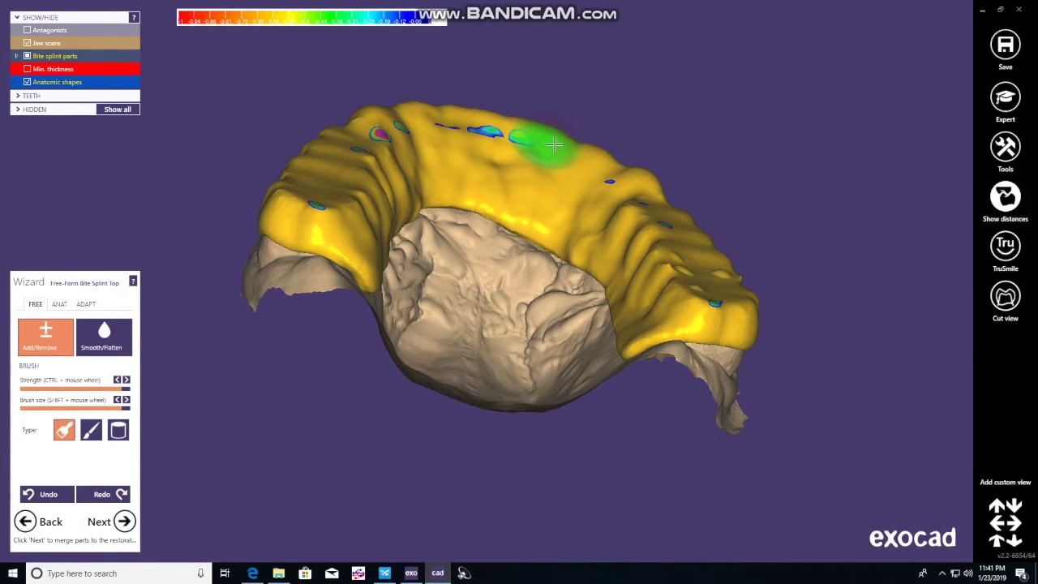
mouse_move(467, 122)
right_down()
mouse_move(475, 151)
mouse_move(422, 107)
right_up()
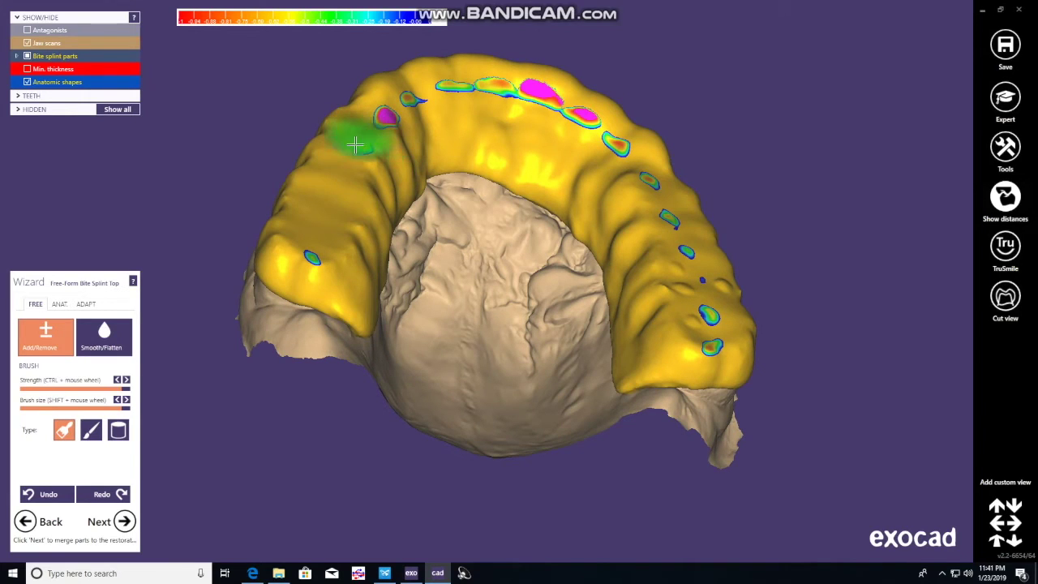
Step: Build up material on the splint's left side with the Add/Remove brush
drag(320, 233, 335, 151)
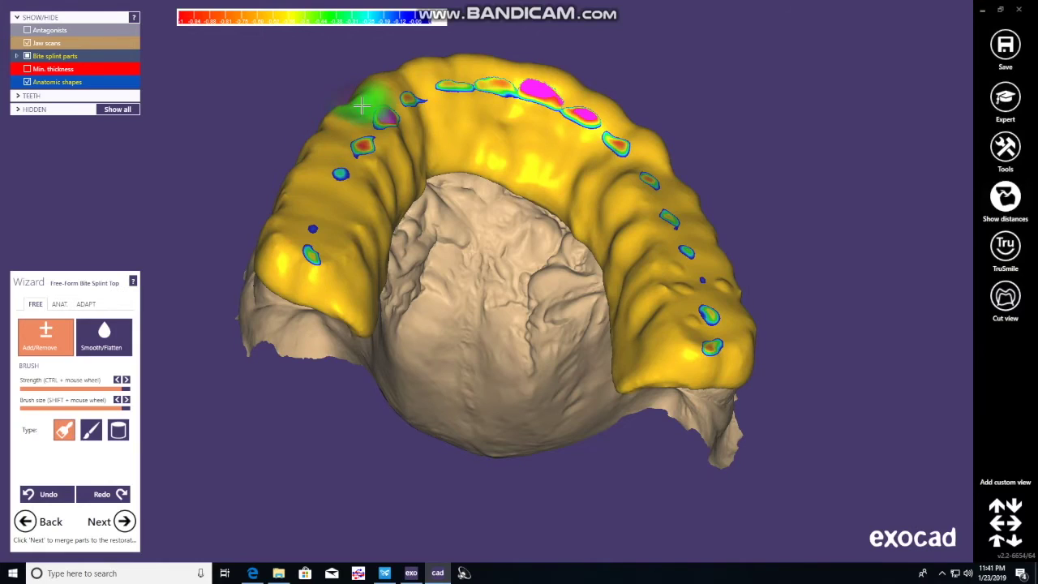
mouse_move(352, 162)
mouse_down()
mouse_move(338, 243)
mouse_move(352, 208)
mouse_up()
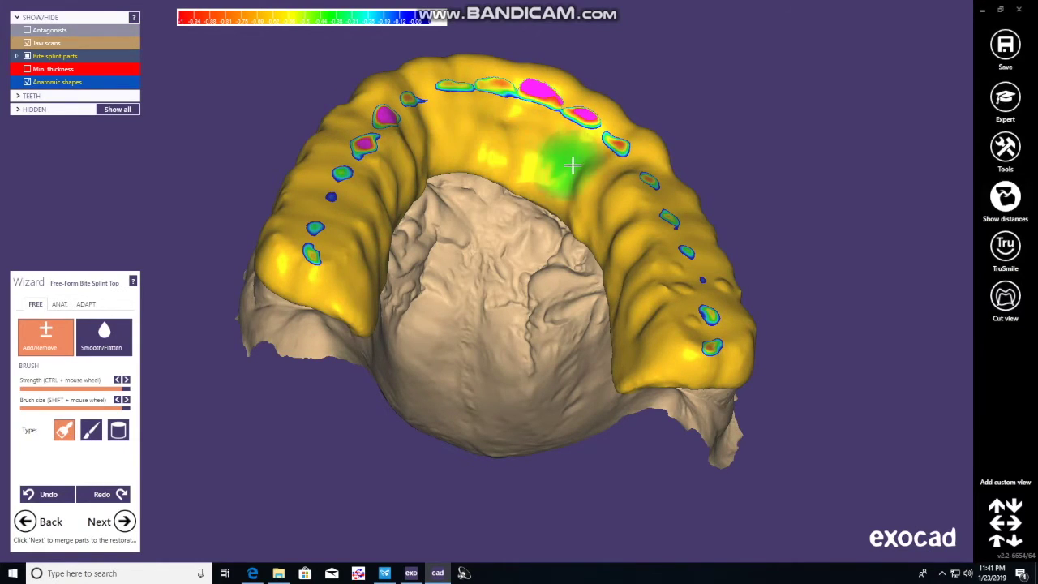
right_drag(453, 123, 619, 221)
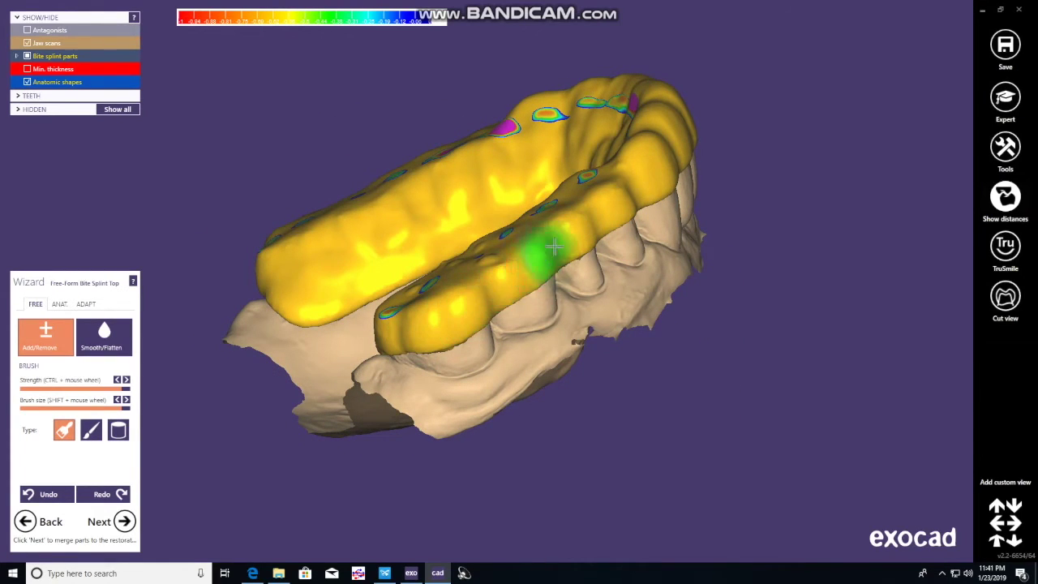
mouse_move(649, 185)
right_down()
mouse_move(583, 194)
mouse_move(558, 213)
right_up()
mouse_move(570, 162)
right_down()
mouse_move(616, 141)
mouse_move(562, 183)
right_up()
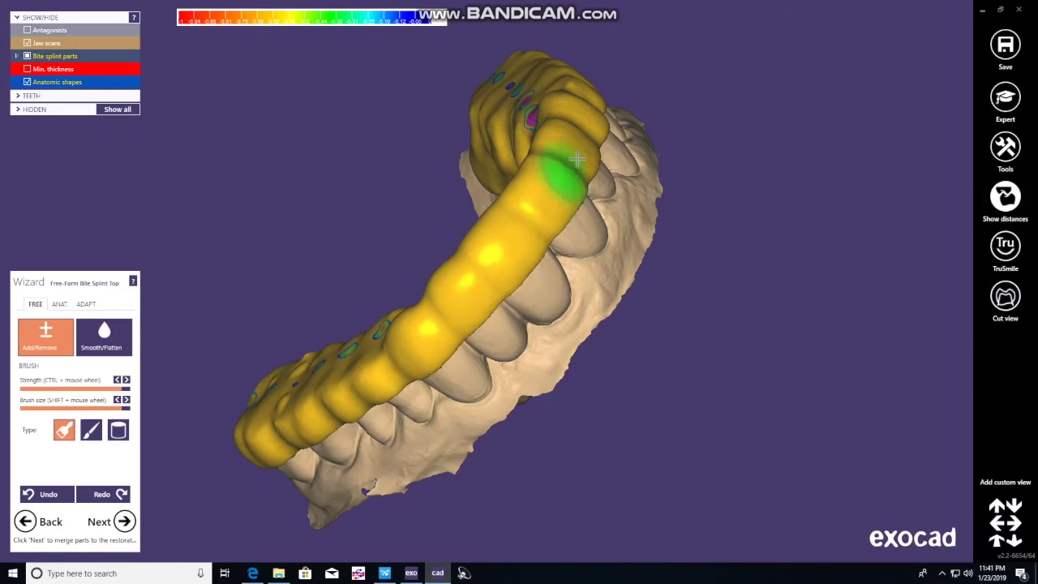
Step: Inspect the splint from several angles and switch to the Smooth/Flatten brush
mouse_move(563, 118)
right_down()
mouse_move(549, 138)
mouse_move(557, 119)
right_up()
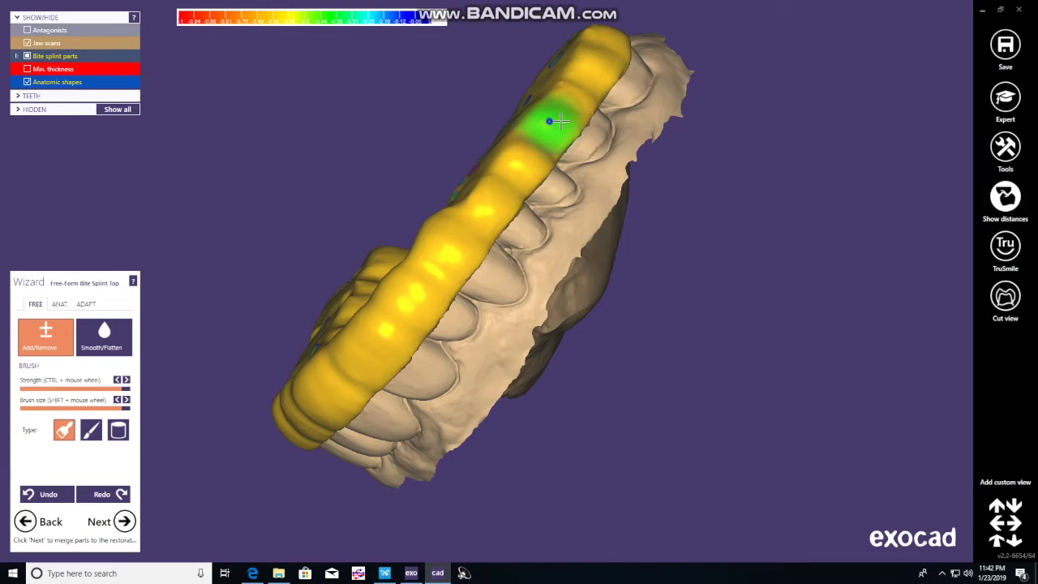
right_drag(549, 120, 583, 139)
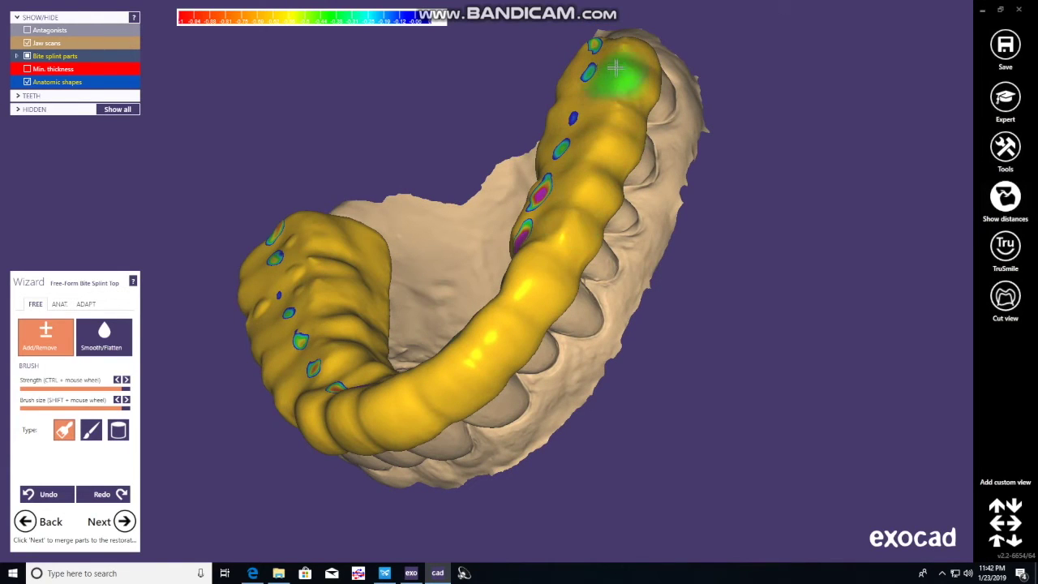
right_drag(634, 52, 588, 292)
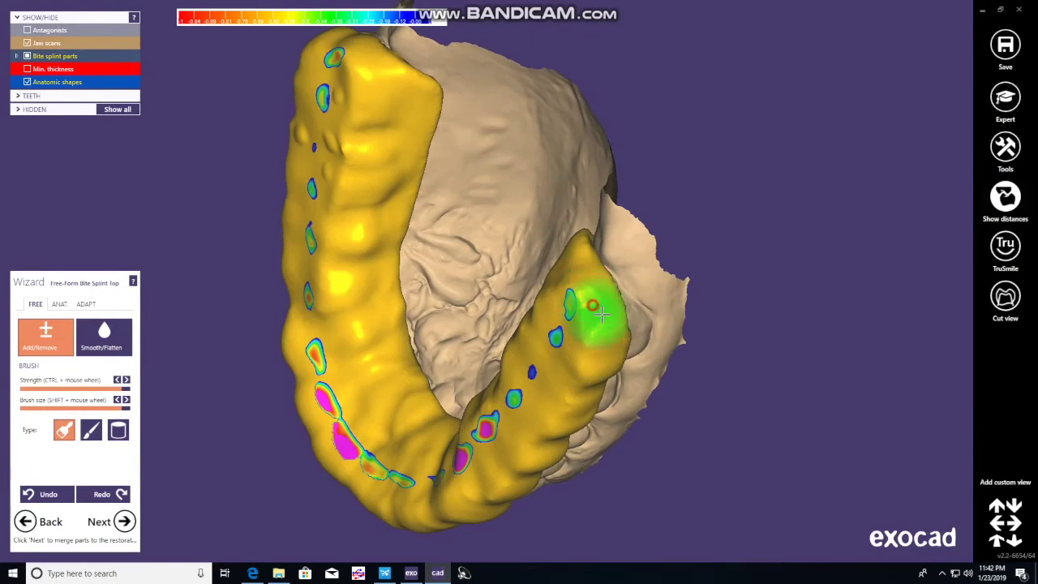
mouse_move(556, 259)
right_down()
mouse_move(560, 272)
mouse_move(612, 243)
mouse_move(670, 189)
right_up()
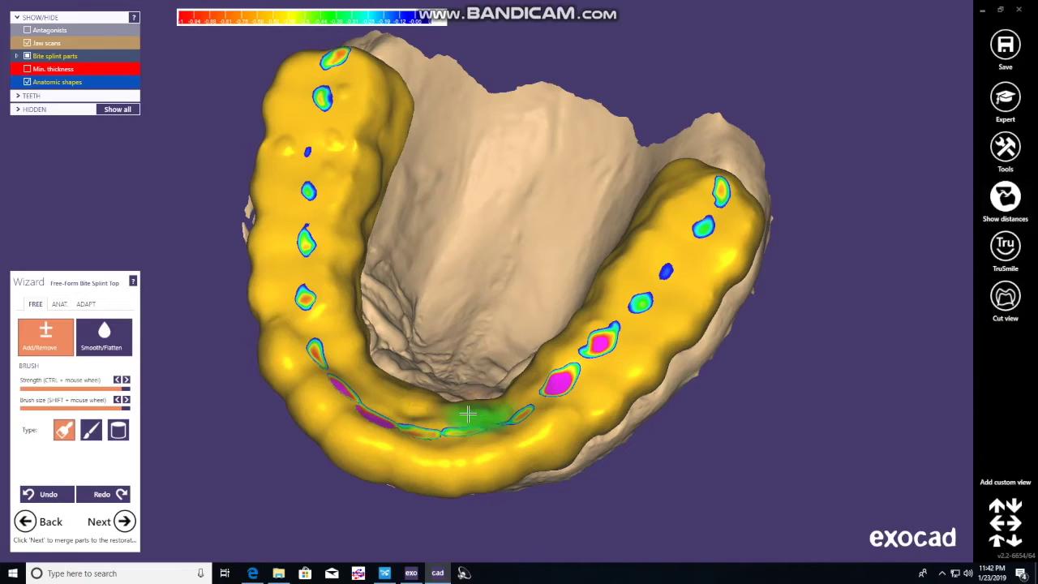
mouse_move(364, 217)
right_down()
mouse_move(352, 204)
mouse_move(406, 176)
right_up()
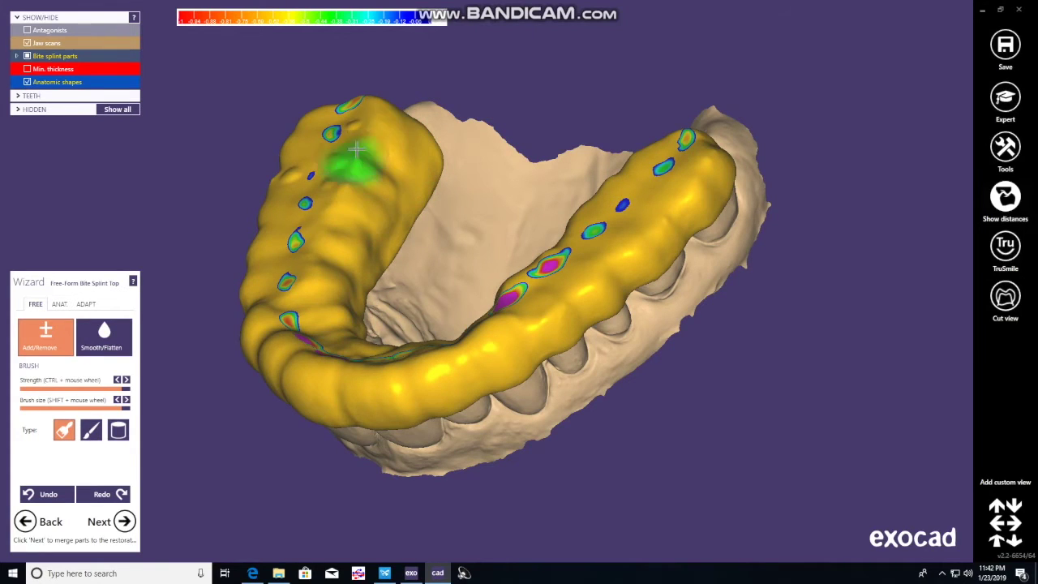
mouse_move(352, 167)
right_down()
mouse_move(343, 204)
mouse_move(298, 236)
right_up()
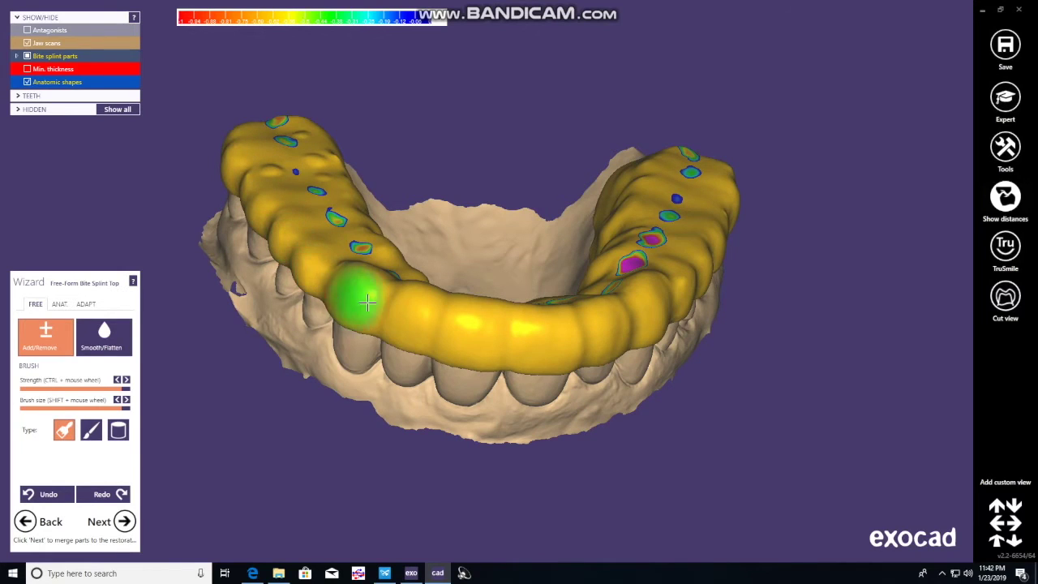
key(shift)
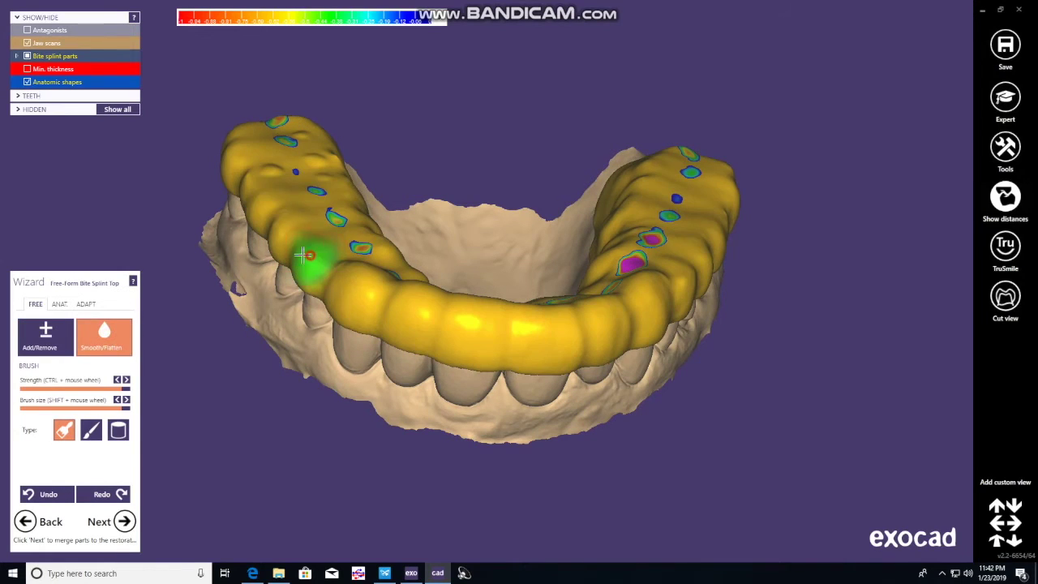
Step: Smooth the splint's front along the arch and its outer edge with the Smooth/Flatten brush
mouse_move(283, 246)
right_down()
mouse_move(348, 246)
mouse_move(389, 227)
right_up()
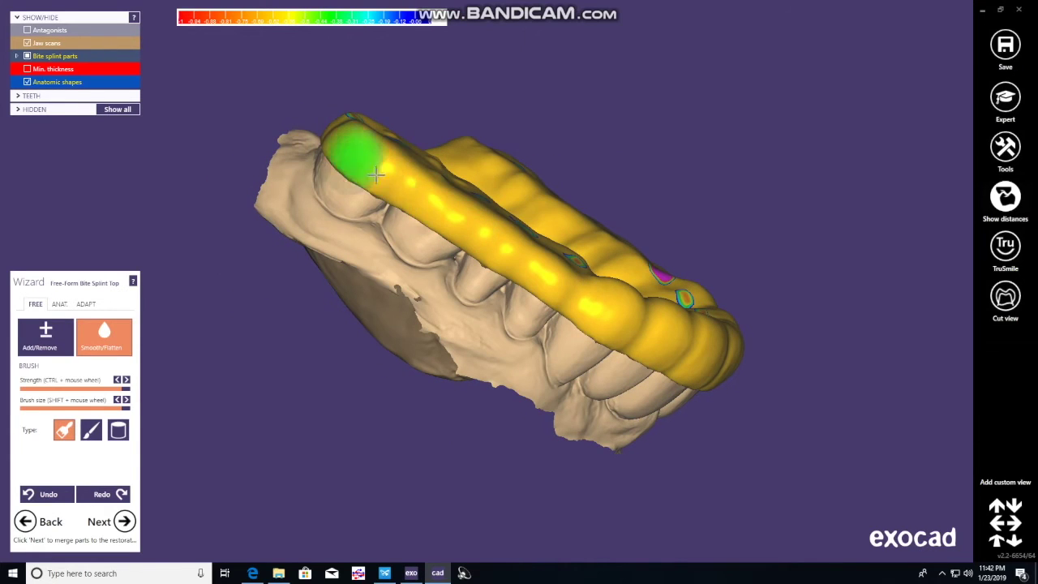
right_drag(683, 348, 556, 244)
mouse_move(450, 210)
mouse_down()
mouse_move(334, 166)
mouse_move(415, 178)
mouse_move(477, 209)
mouse_move(649, 253)
mouse_up()
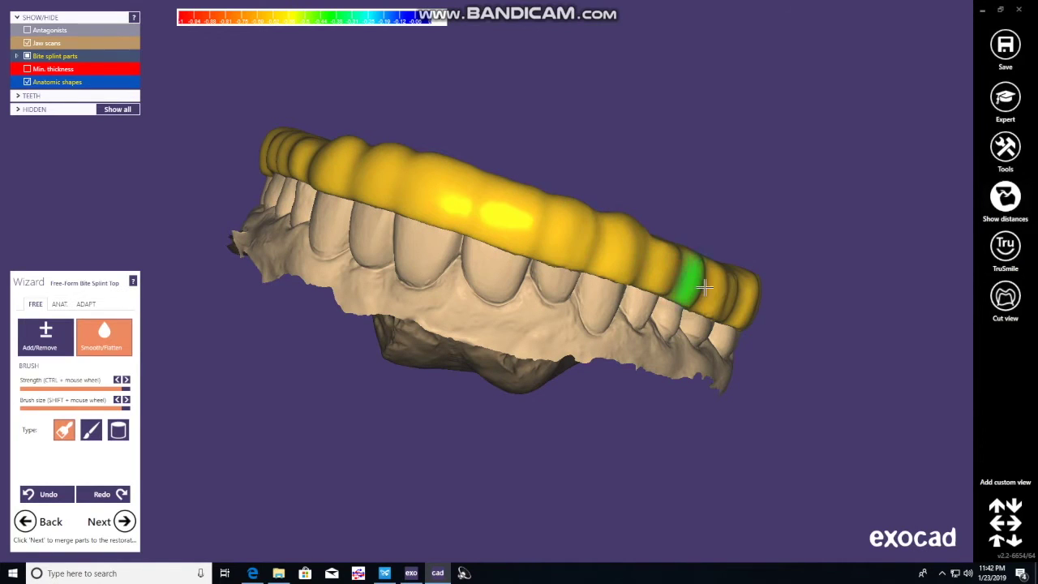
right_drag(742, 302, 728, 278)
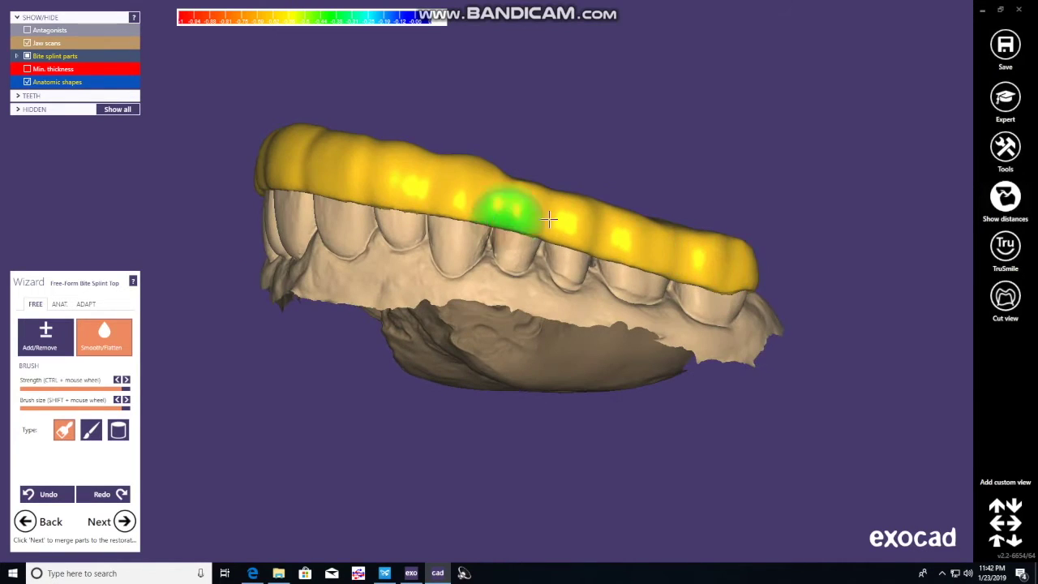
right_drag(696, 259, 749, 326)
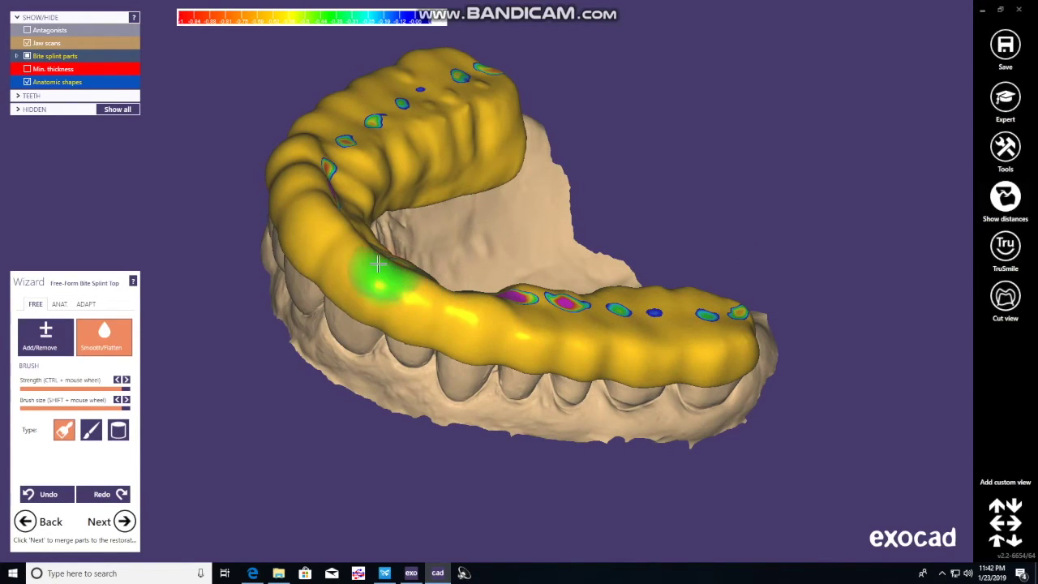
right_drag(291, 134, 552, 171)
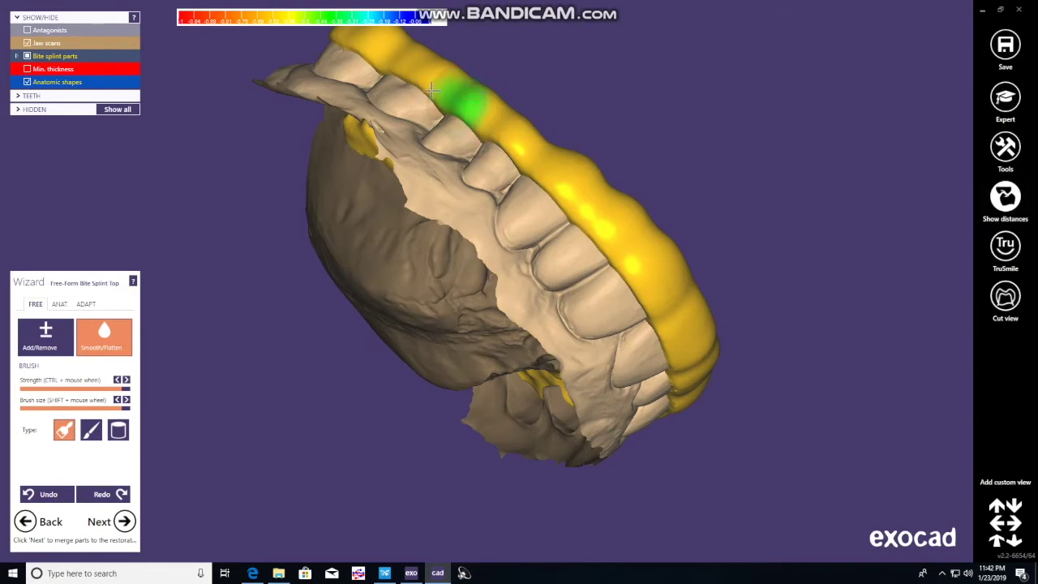
mouse_move(360, 39)
right_down()
mouse_move(473, 44)
mouse_move(549, 174)
right_up()
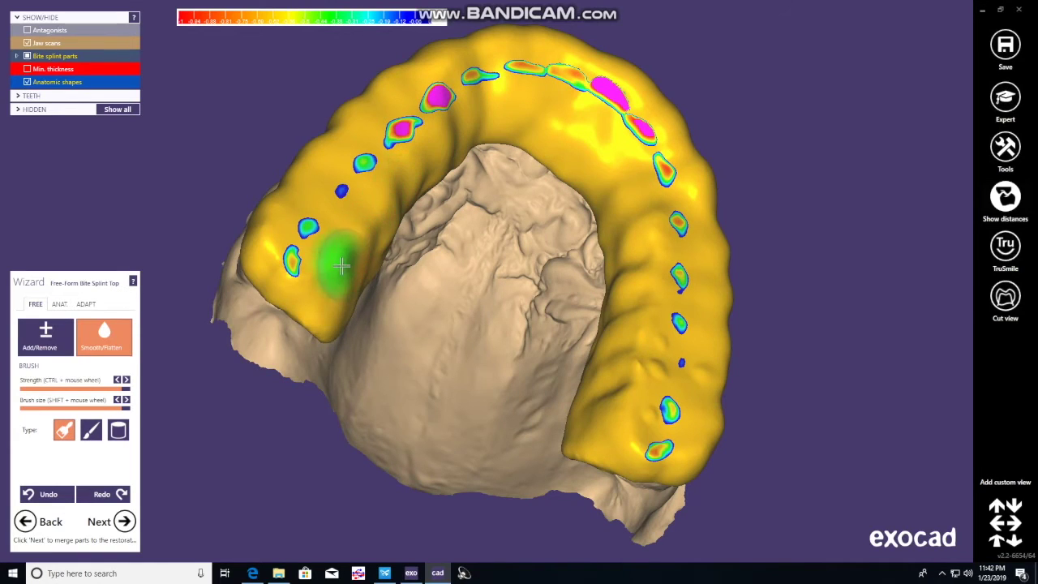
Step: Smooth the splint's front biting surface and its right flank with the Smooth/Flatten brush
right_drag(341, 265, 336, 239)
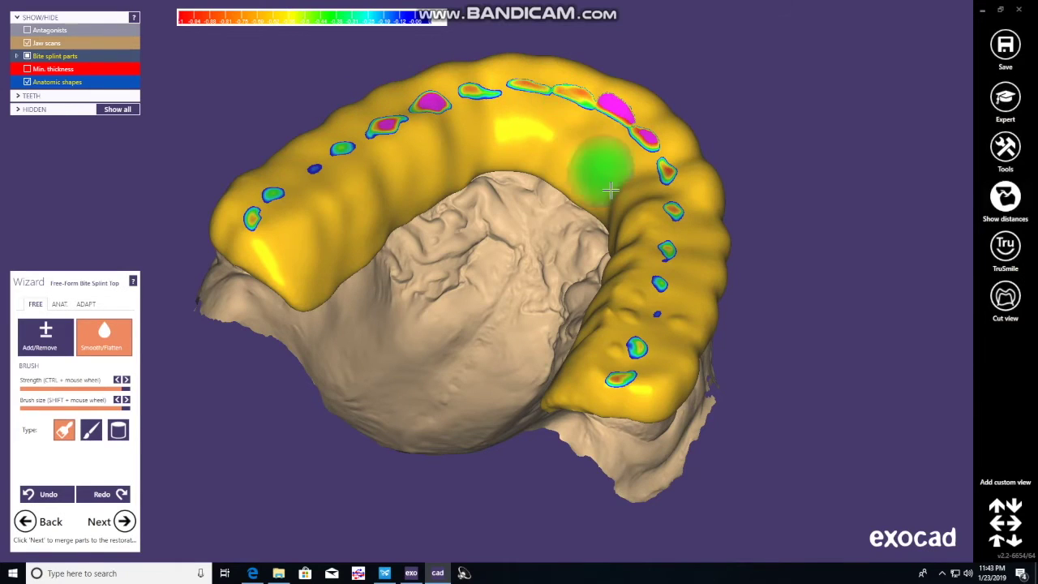
right_drag(631, 194, 635, 198)
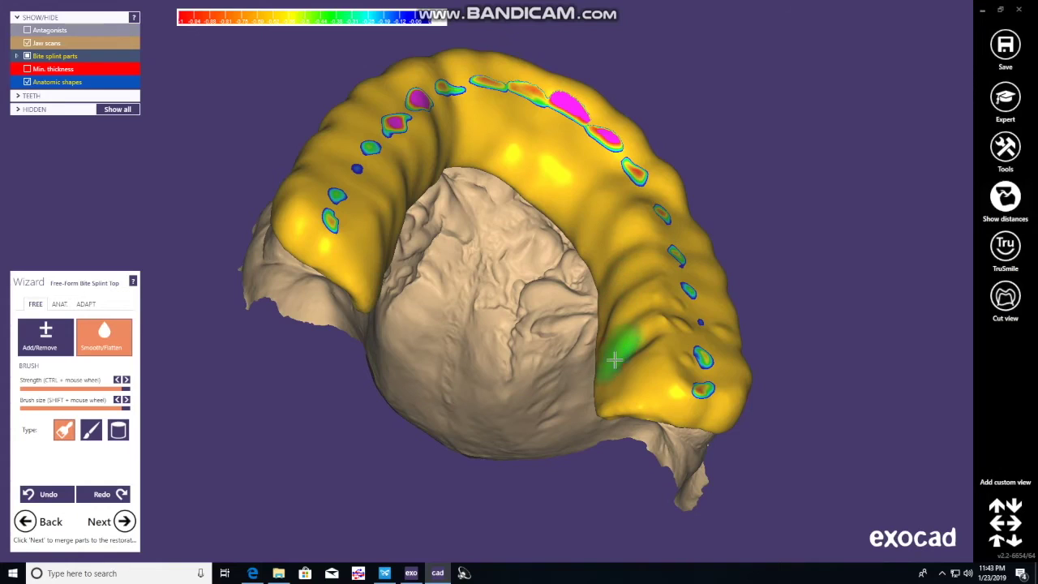
mouse_move(657, 326)
mouse_down()
mouse_move(662, 293)
mouse_move(678, 359)
mouse_move(660, 294)
mouse_move(640, 362)
mouse_move(629, 309)
mouse_up()
mouse_move(622, 310)
right_down()
mouse_move(658, 309)
mouse_move(614, 313)
right_up()
mouse_move(608, 346)
mouse_down()
mouse_move(563, 290)
mouse_move(614, 371)
mouse_move(665, 371)
mouse_move(628, 259)
mouse_up()
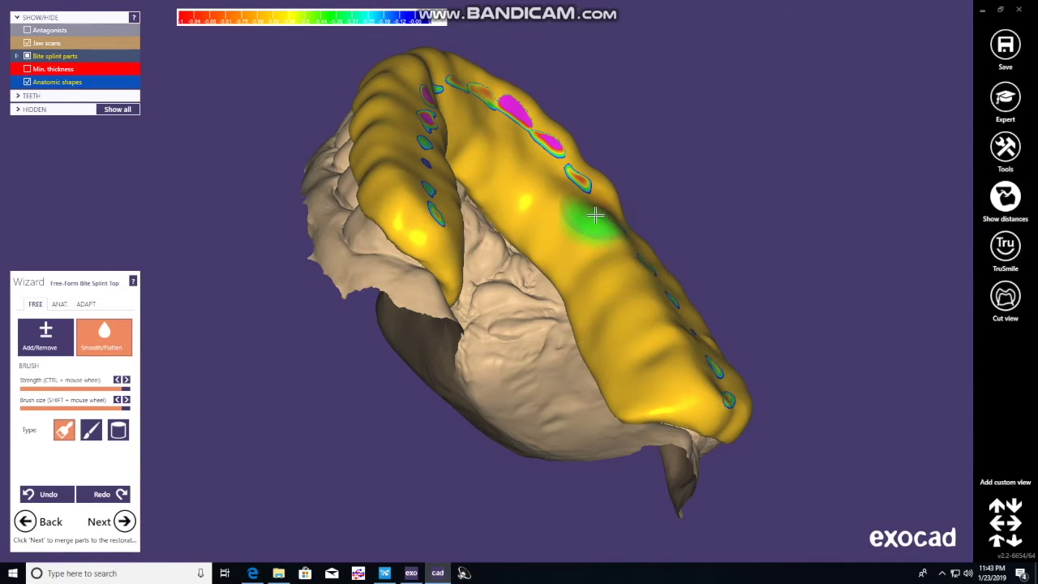
right_drag(679, 364, 672, 365)
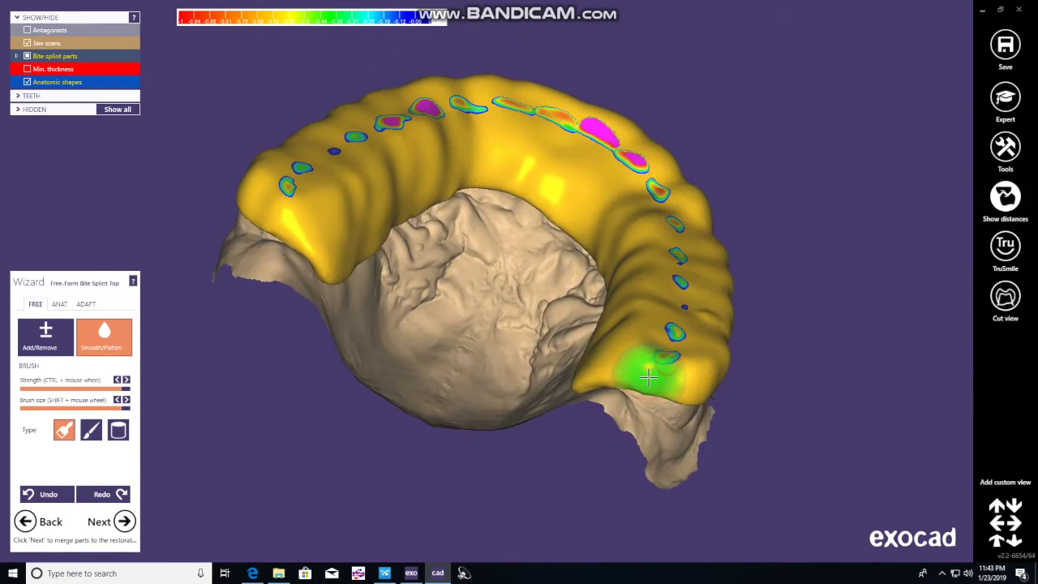
Step: From a top-down view of the arch, smooth down along the splint's right side
right_drag(710, 286, 707, 286)
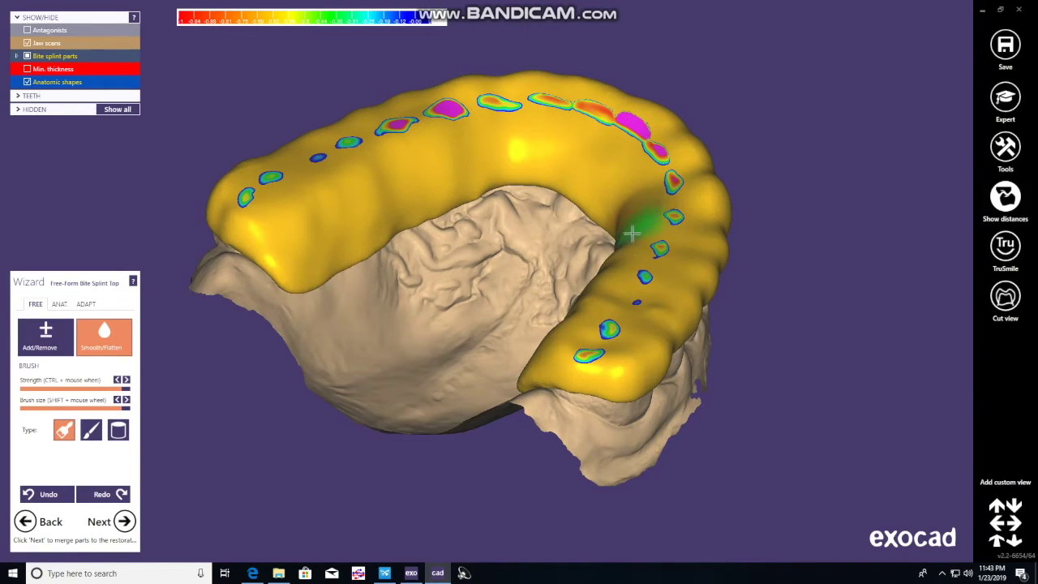
right_drag(577, 316, 635, 249)
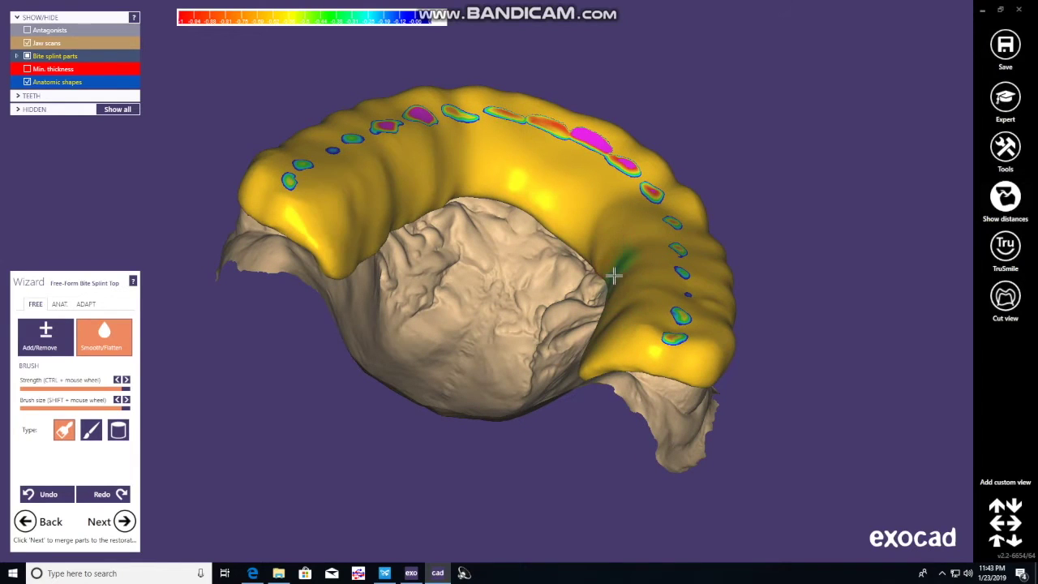
right_drag(711, 344, 603, 329)
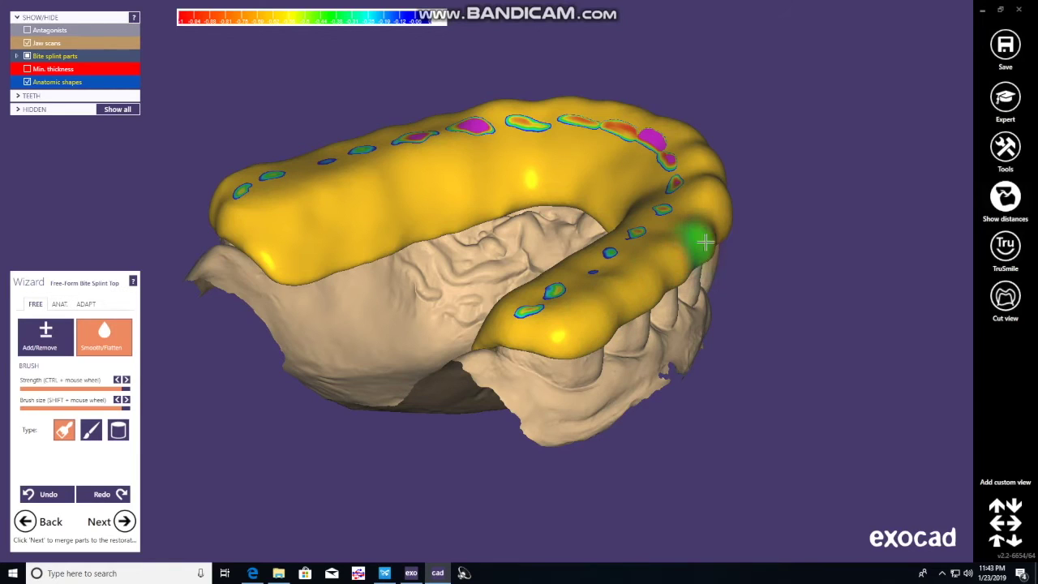
right_drag(710, 201, 771, 146)
mouse_move(691, 190)
right_down()
mouse_move(702, 185)
mouse_move(666, 162)
mouse_move(681, 123)
mouse_move(718, 95)
mouse_move(596, 98)
mouse_move(653, 84)
mouse_move(521, 104)
mouse_move(690, 46)
mouse_move(658, 62)
right_up()
scroll(538, 51, up, 3)
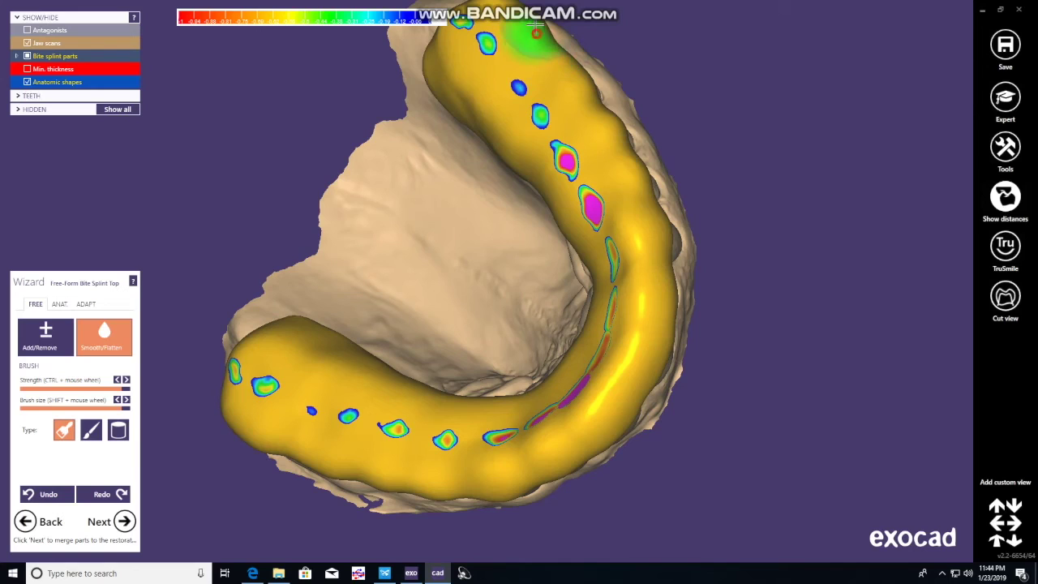
mouse_move(645, 243)
right_down()
mouse_move(641, 341)
mouse_move(567, 365)
right_up()
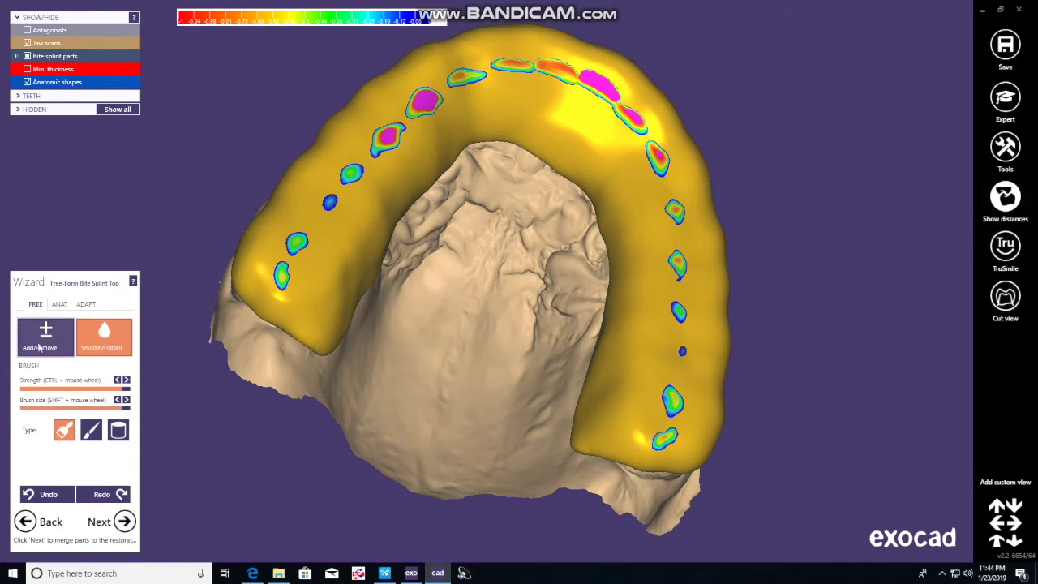
Step: Shrink the magenta contact spots at the front and left back with the Add/Remove brush
click(46, 334)
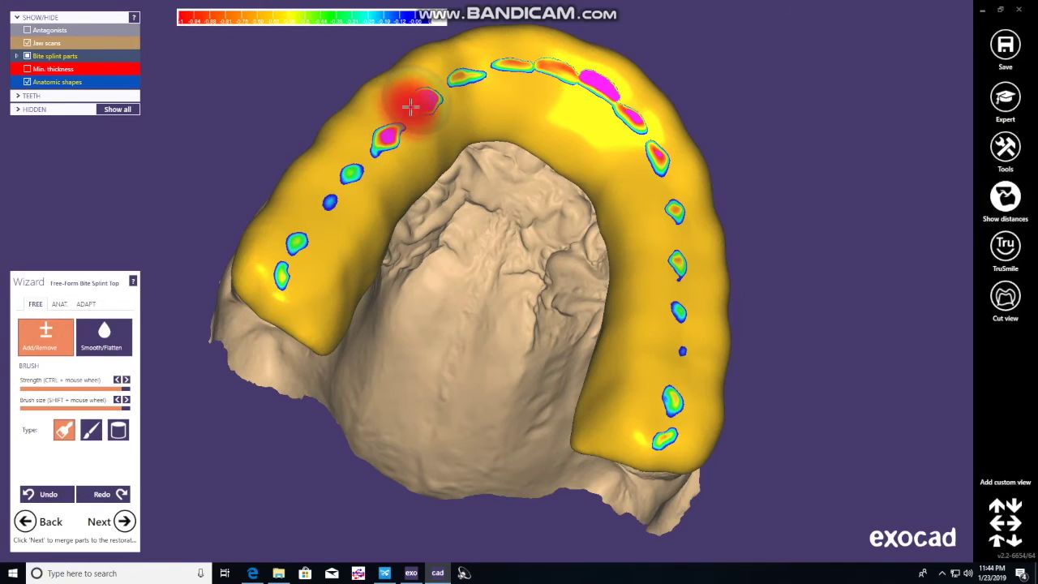
mouse_move(416, 103)
mouse_down()
mouse_move(473, 82)
mouse_move(539, 72)
mouse_move(594, 78)
mouse_move(624, 128)
mouse_up()
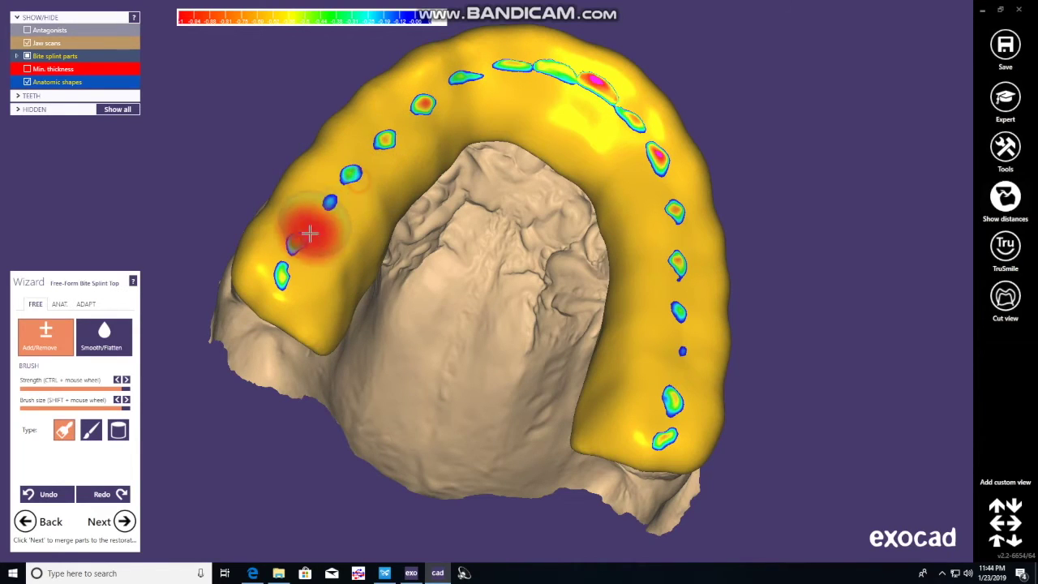
mouse_move(287, 272)
mouse_down()
mouse_move(292, 245)
mouse_move(282, 267)
mouse_move(355, 189)
mouse_move(280, 278)
mouse_move(373, 148)
mouse_move(326, 189)
mouse_move(424, 103)
mouse_move(359, 165)
mouse_move(420, 108)
mouse_move(469, 94)
mouse_move(459, 87)
mouse_move(430, 102)
mouse_move(461, 79)
mouse_move(412, 139)
mouse_up()
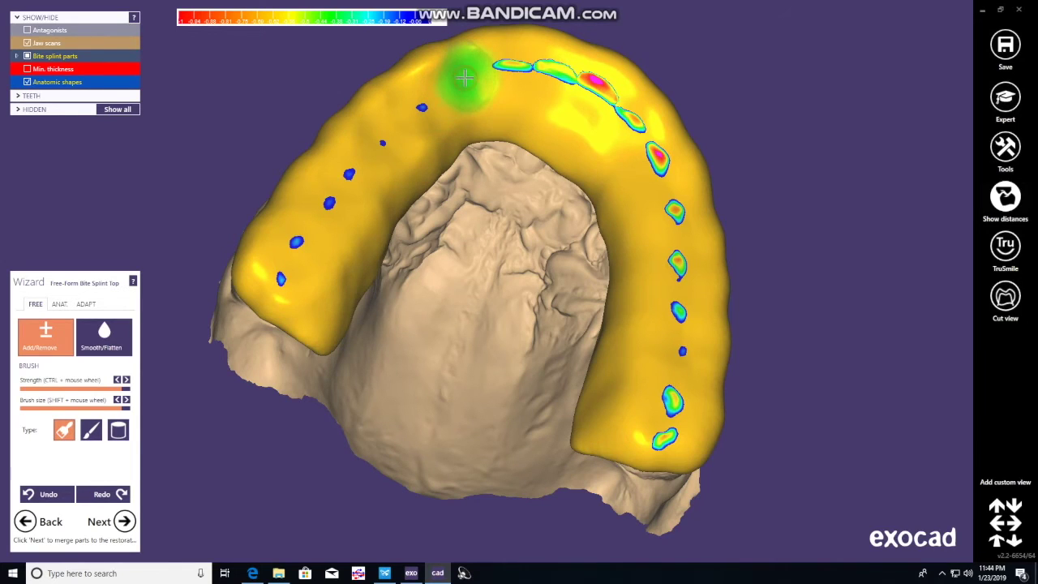
Step: Sculpt the splint surface near the front and reshape the right-side ridge
right_drag(503, 95, 533, 116)
mouse_move(519, 89)
mouse_down()
mouse_move(496, 68)
mouse_move(487, 75)
mouse_move(523, 79)
mouse_move(591, 129)
mouse_move(570, 98)
mouse_move(562, 109)
mouse_move(622, 155)
mouse_move(664, 213)
mouse_move(633, 157)
mouse_move(612, 157)
mouse_move(606, 132)
mouse_move(633, 192)
mouse_up()
mouse_move(614, 127)
mouse_down()
mouse_move(659, 180)
mouse_move(616, 149)
mouse_move(623, 157)
mouse_move(610, 125)
mouse_move(656, 204)
mouse_move(678, 263)
mouse_up()
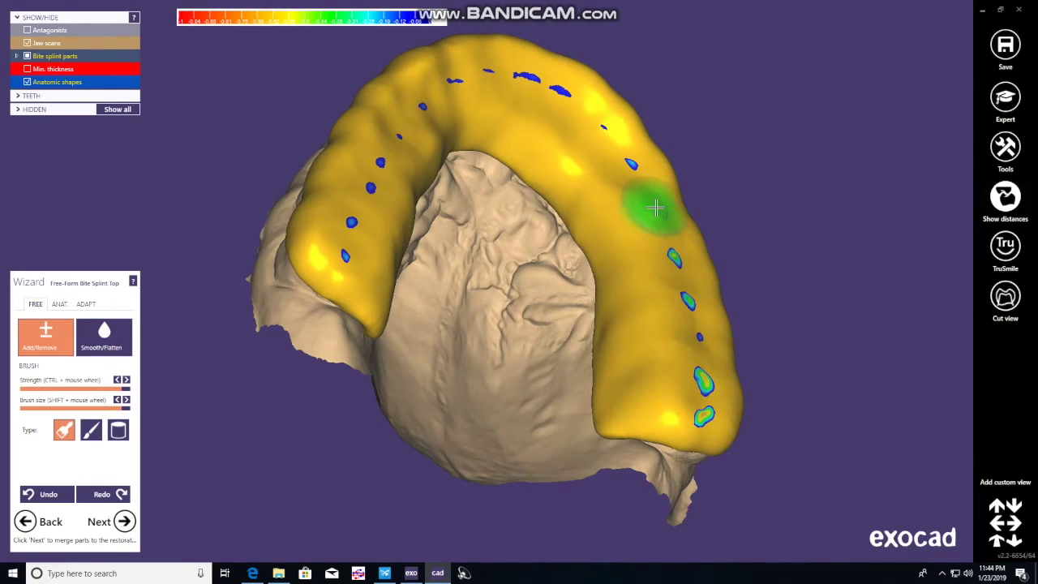
mouse_move(660, 209)
mouse_down()
mouse_move(676, 255)
mouse_move(660, 216)
mouse_move(665, 257)
mouse_up()
mouse_move(686, 297)
right_down()
mouse_move(747, 281)
mouse_move(657, 278)
right_up()
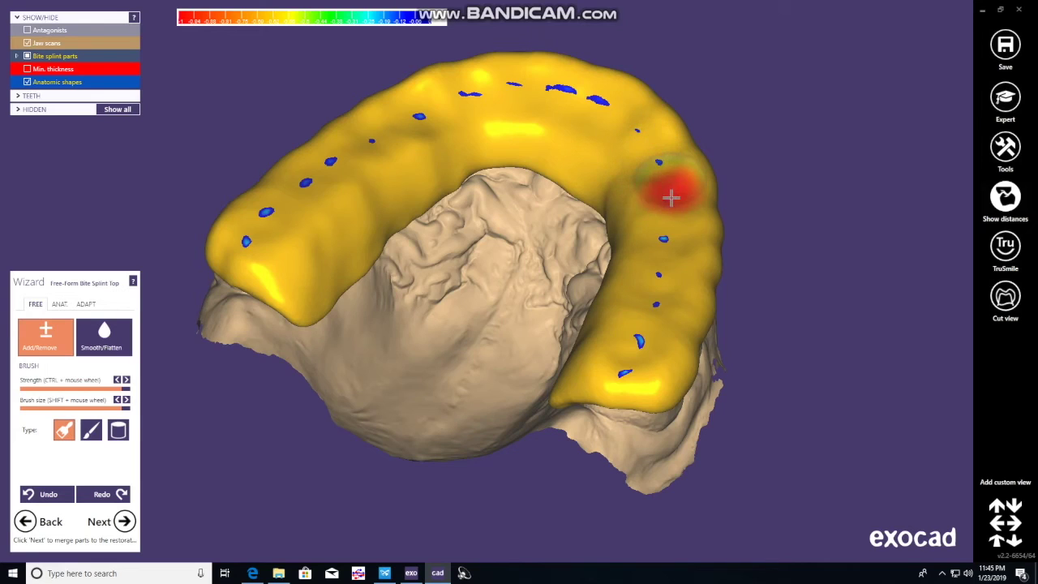
click(105, 331)
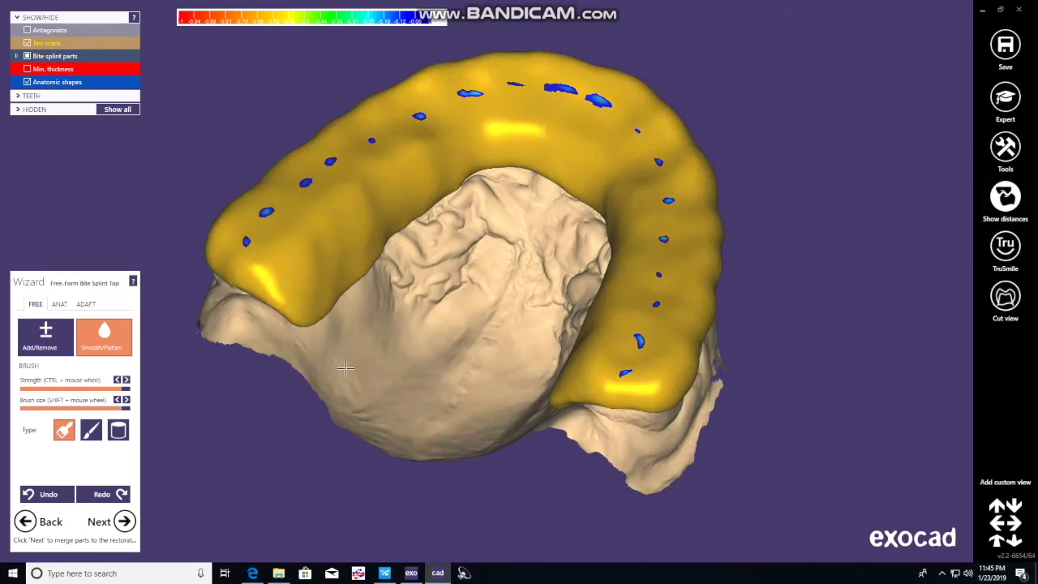
Step: From the reset front-top view, smooth across the back of the splint and tilt toward the palate
key(Home)
mouse_move(382, 88)
mouse_down()
mouse_move(485, 55)
mouse_move(391, 103)
mouse_move(417, 92)
mouse_up()
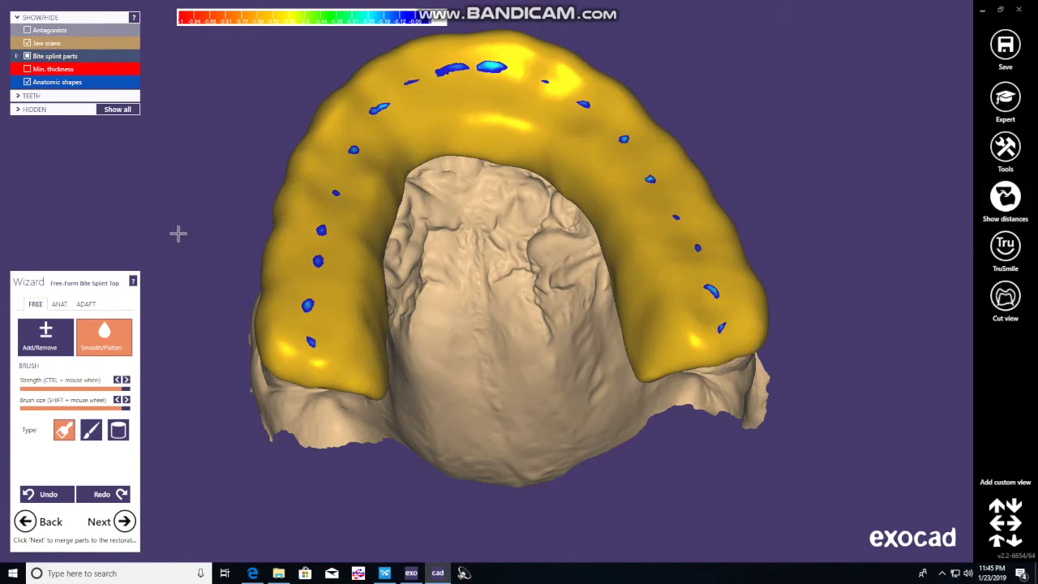
click(56, 345)
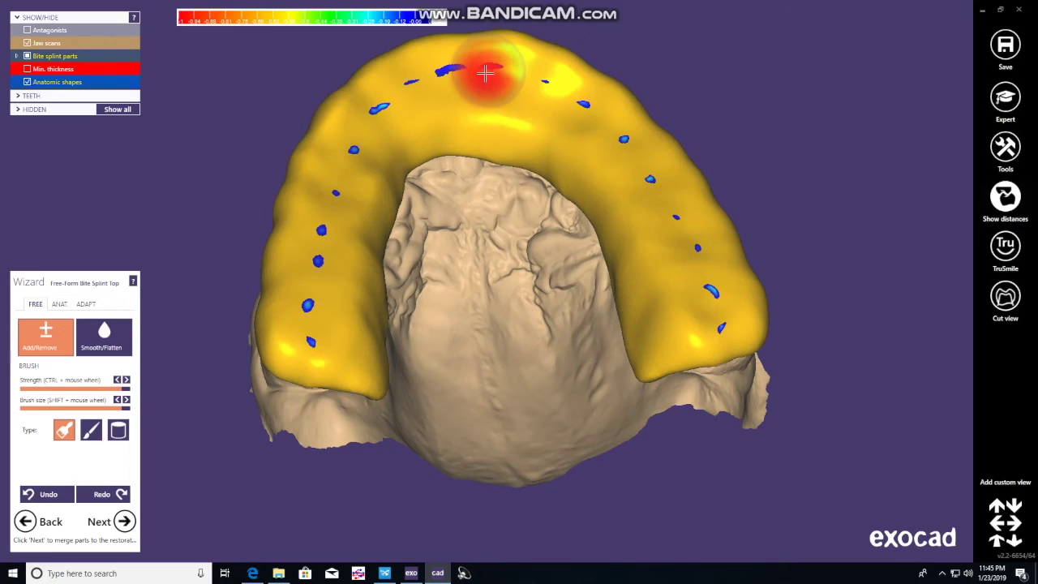
right_drag(591, 99, 498, 223)
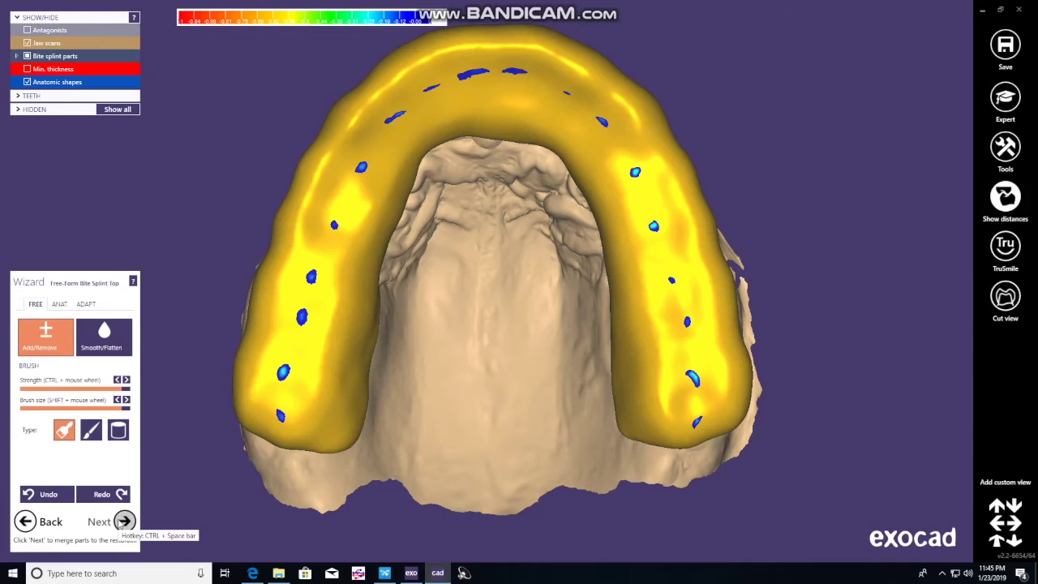
Step: Merge the splint parts and save the scene with 'Save, but keep both files'
click(123, 521)
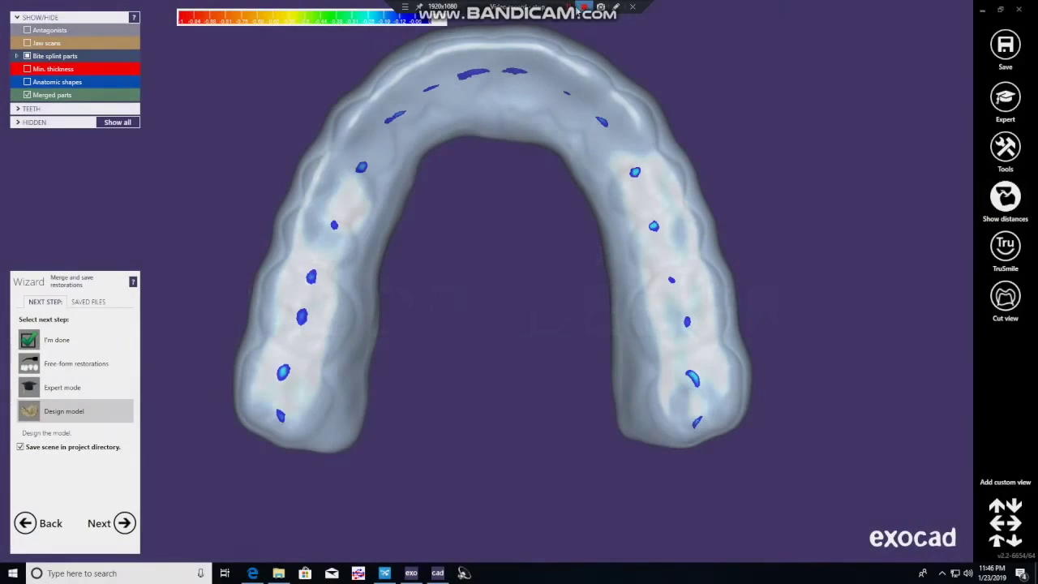
click(124, 523)
click(427, 270)
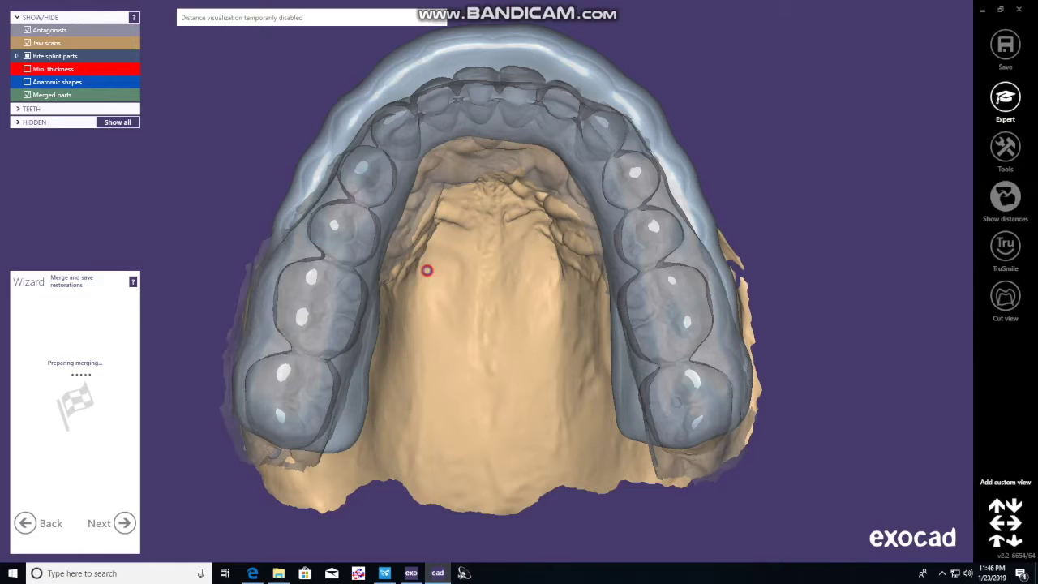
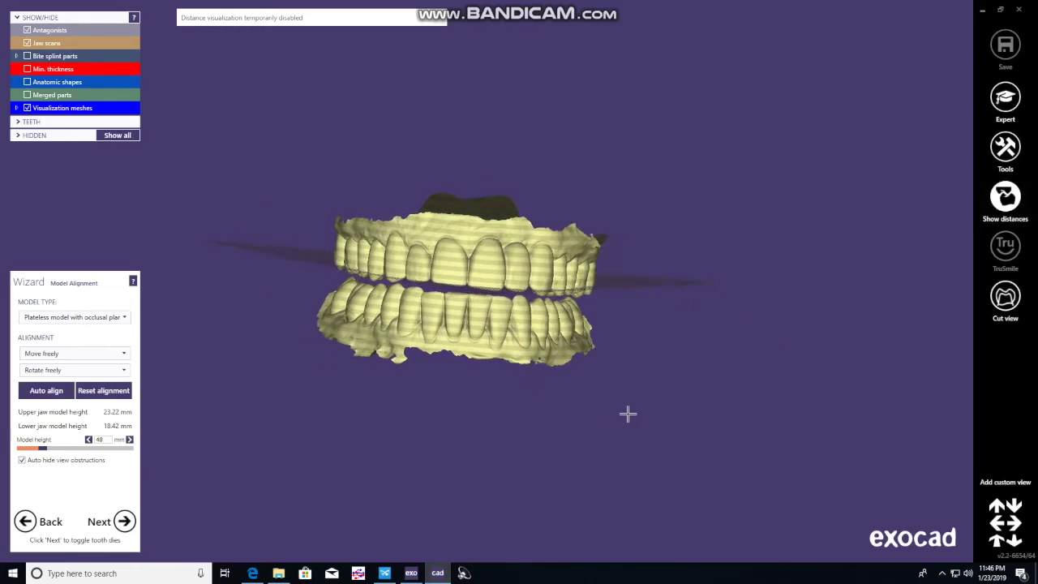
Step: Set the model height to 47.5 mm, giving 25.76 mm upper and 23.37 mm lower jaws
drag(549, 360, 549, 352)
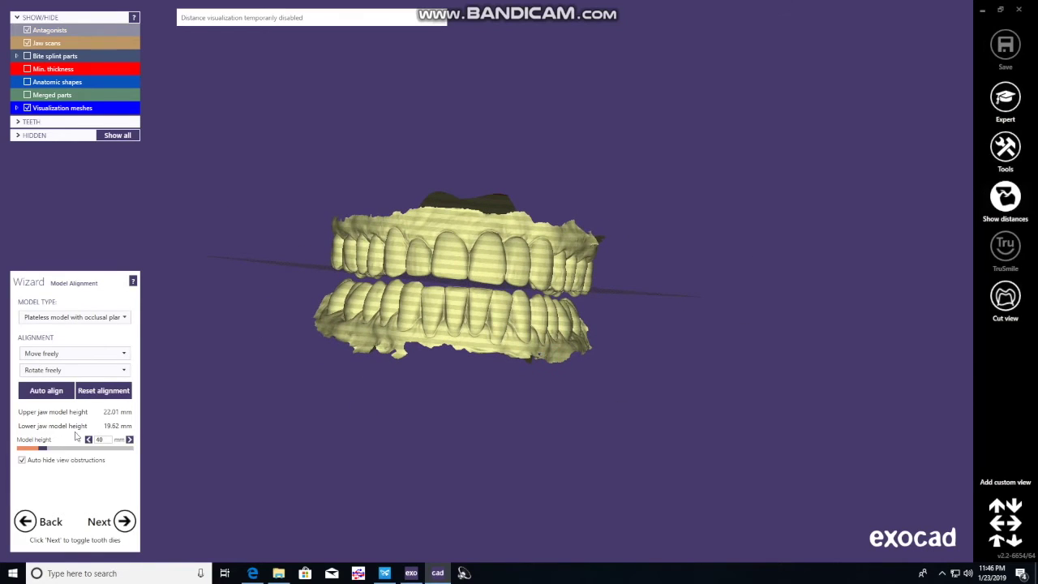
drag(42, 447, 58, 447)
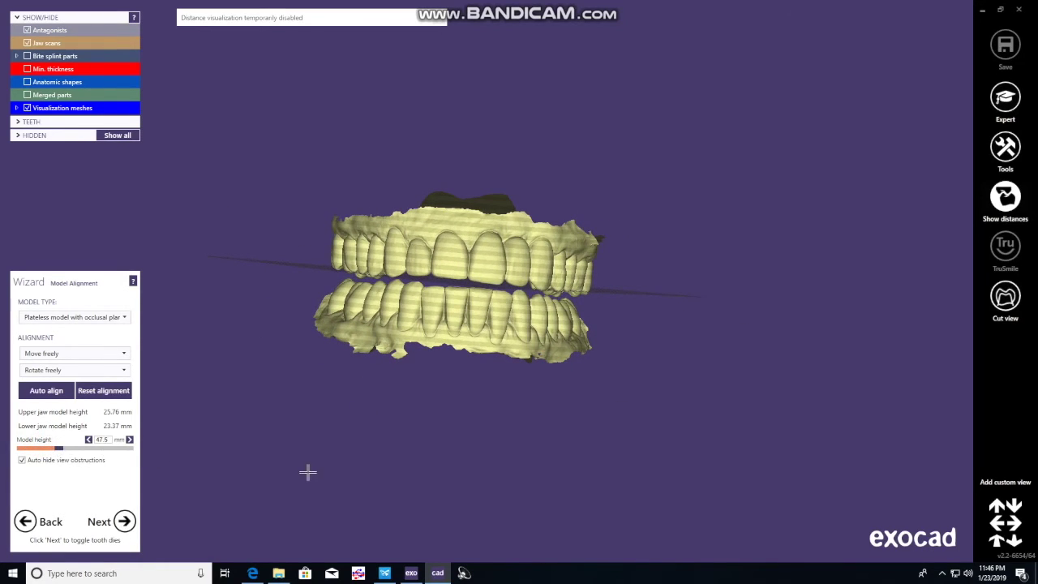
drag(262, 470, 328, 474)
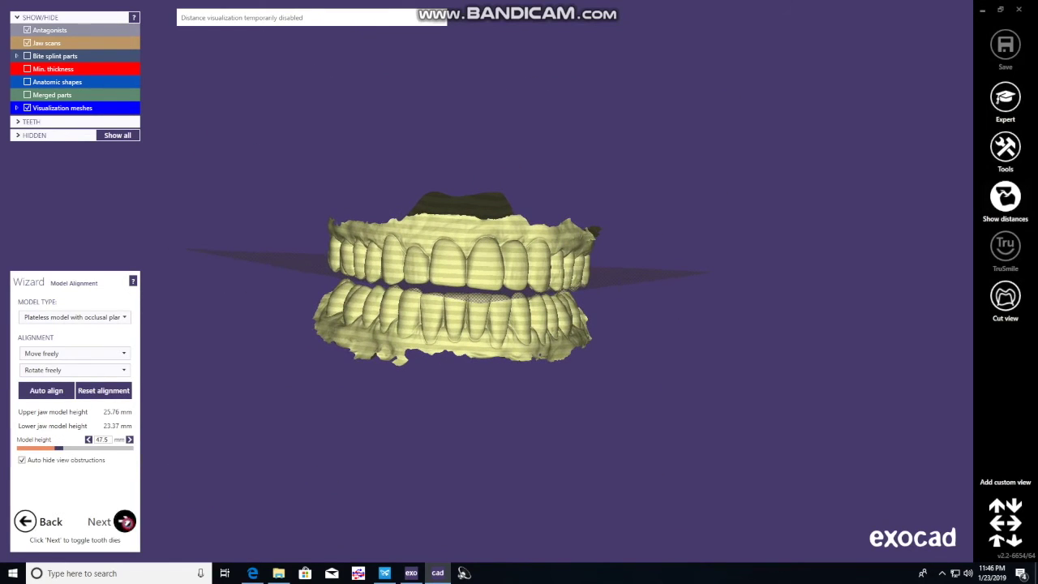
click(124, 522)
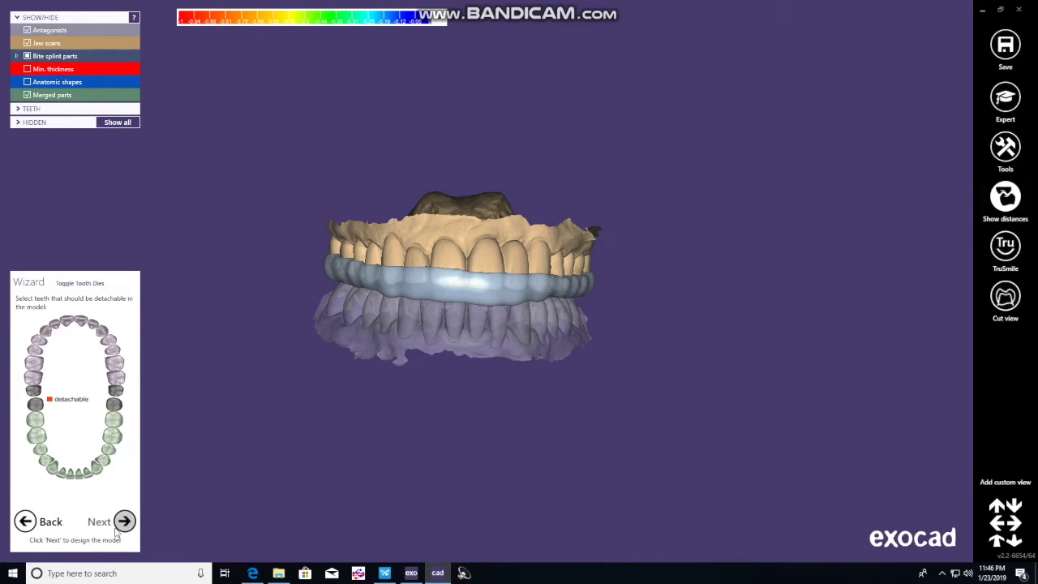
Step: Make the upper plateless model hollow with 3.5 mm wall thickness and run its generation
click(124, 521)
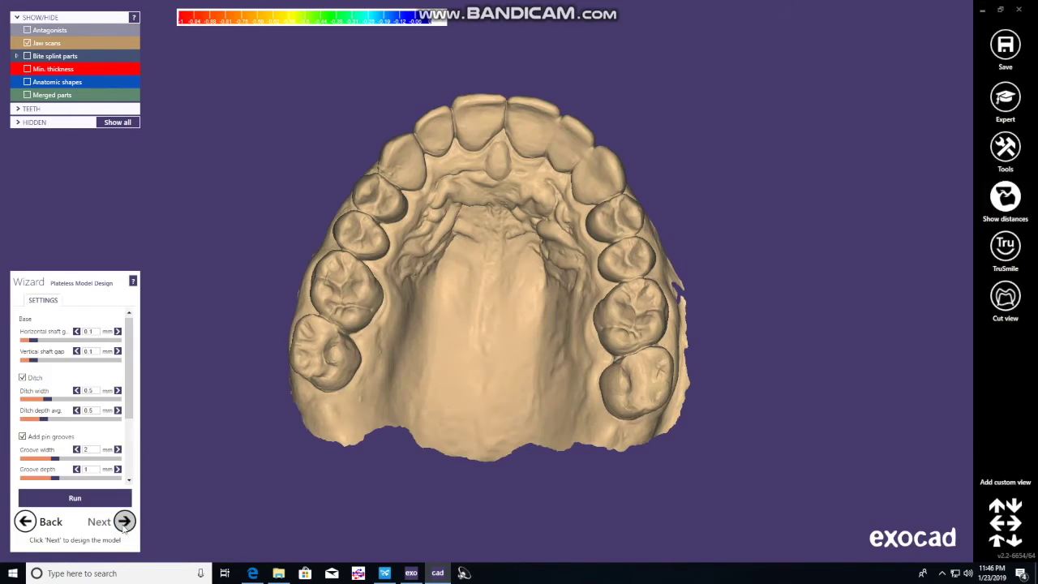
scroll(130, 474, down, 3)
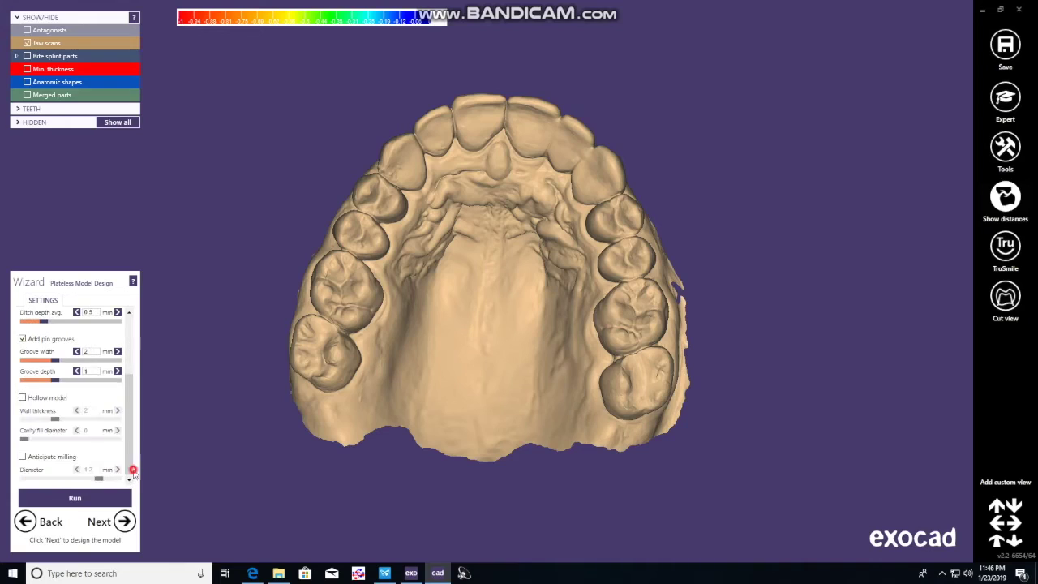
click(45, 399)
click(86, 411)
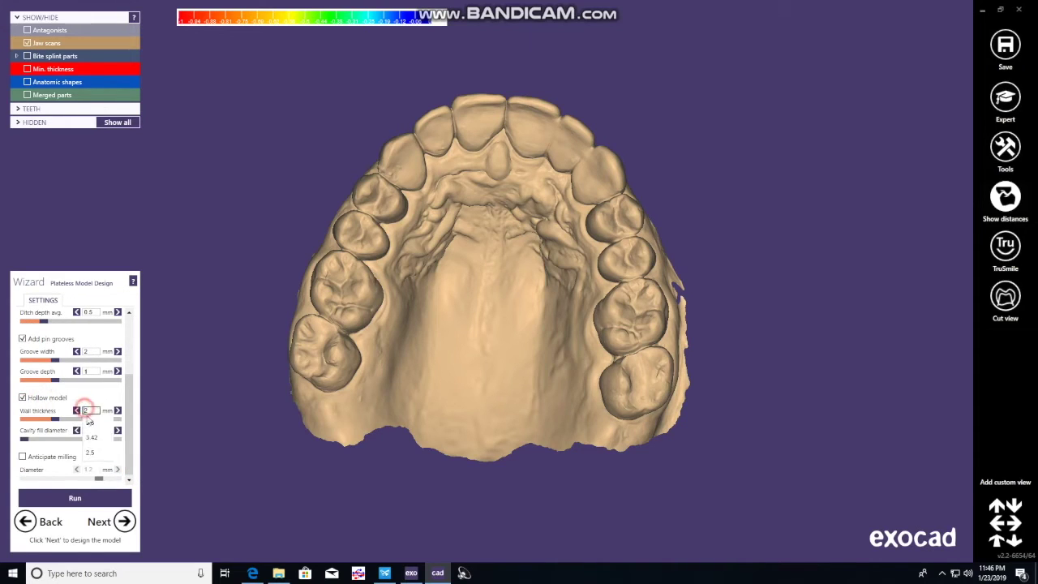
click(93, 424)
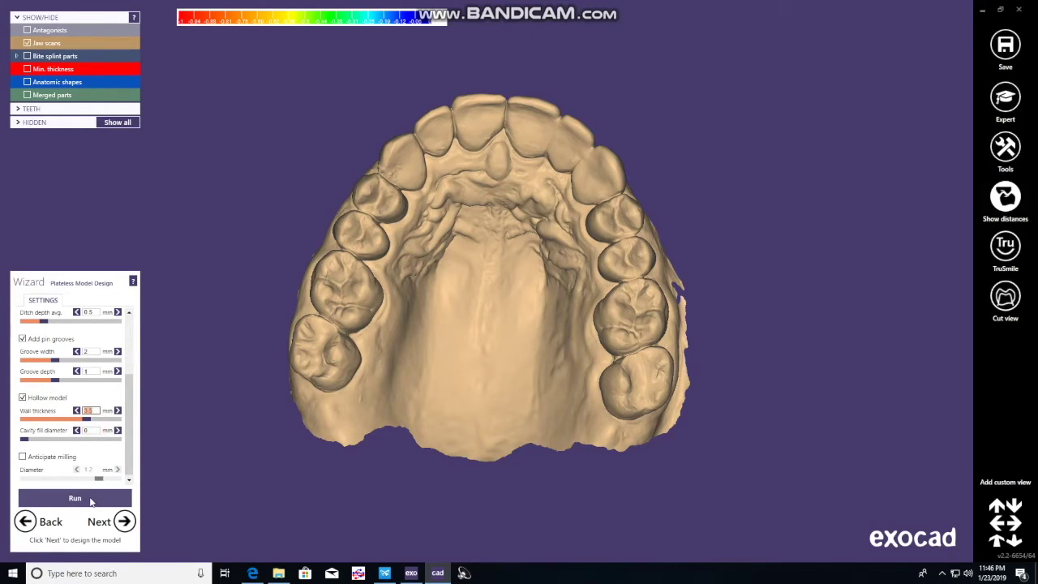
click(91, 499)
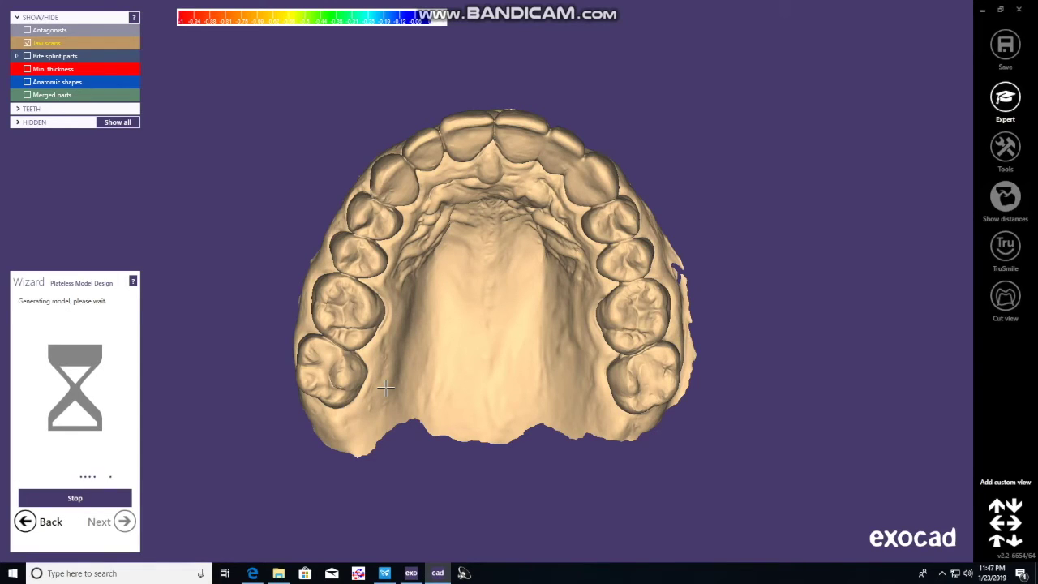
Step: Generate the lower jaw model as a hollow model with 3.5 mm walls
right_drag(387, 386, 448, 343)
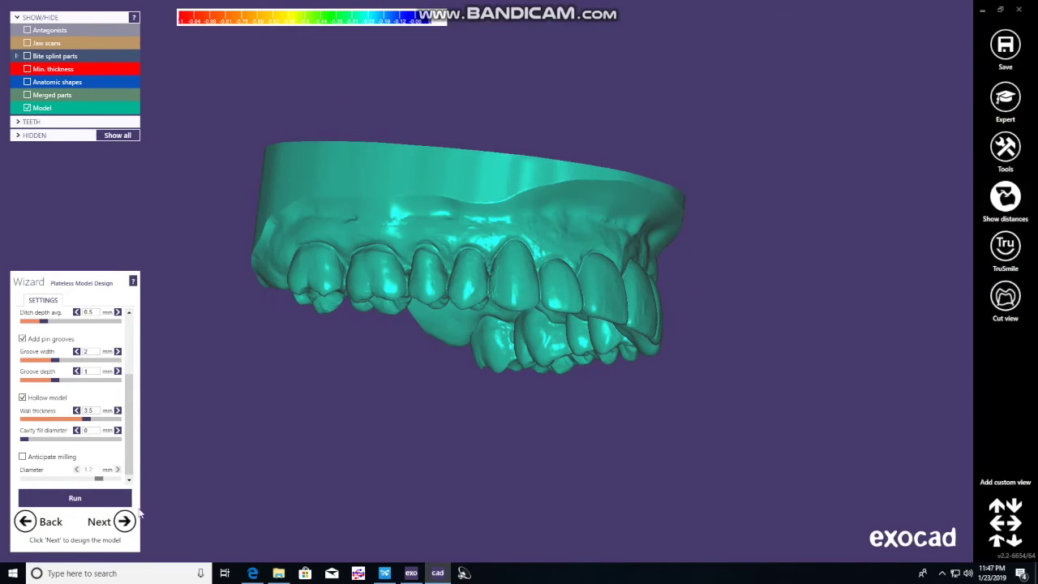
click(124, 521)
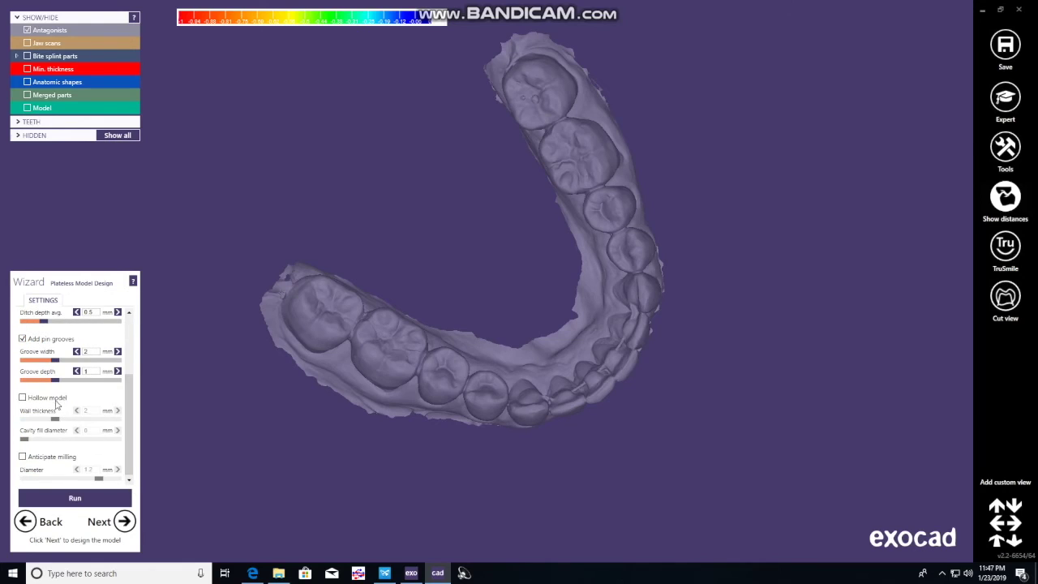
click(53, 397)
click(87, 419)
click(103, 500)
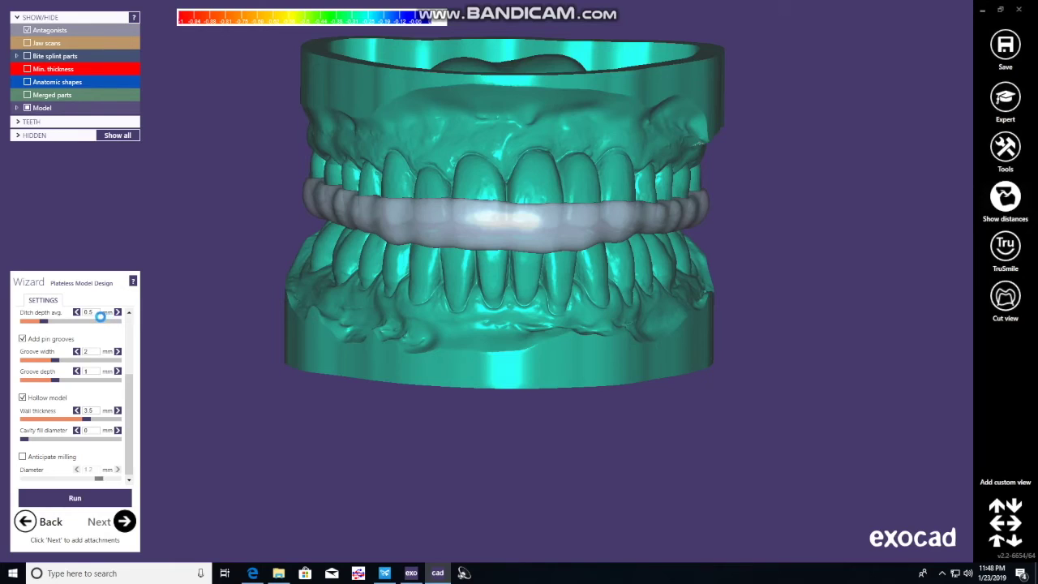
Step: Add a text label subtracted into the model base, 0.5 mm thick at size 4
click(87, 300)
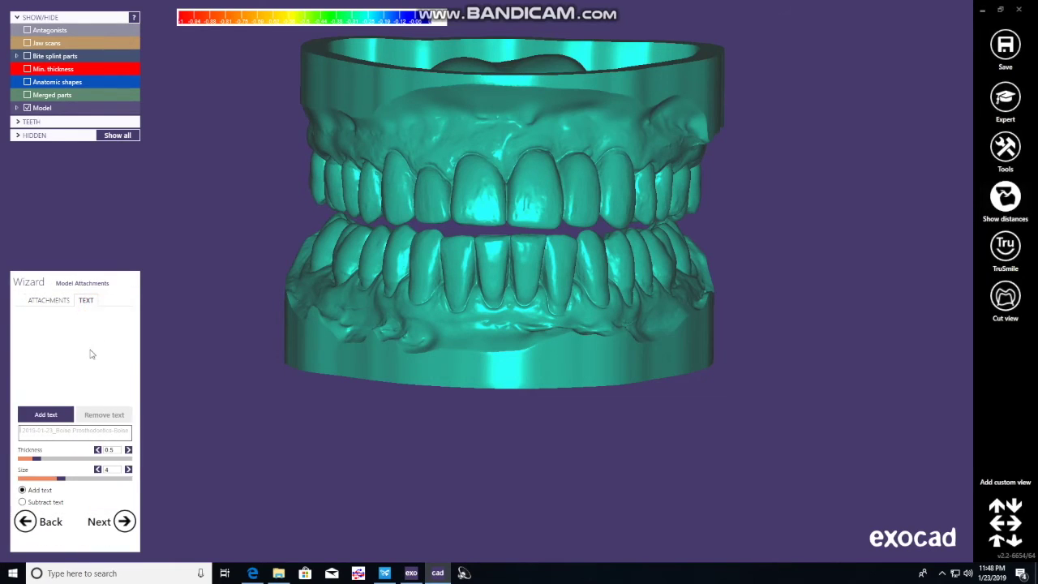
click(46, 415)
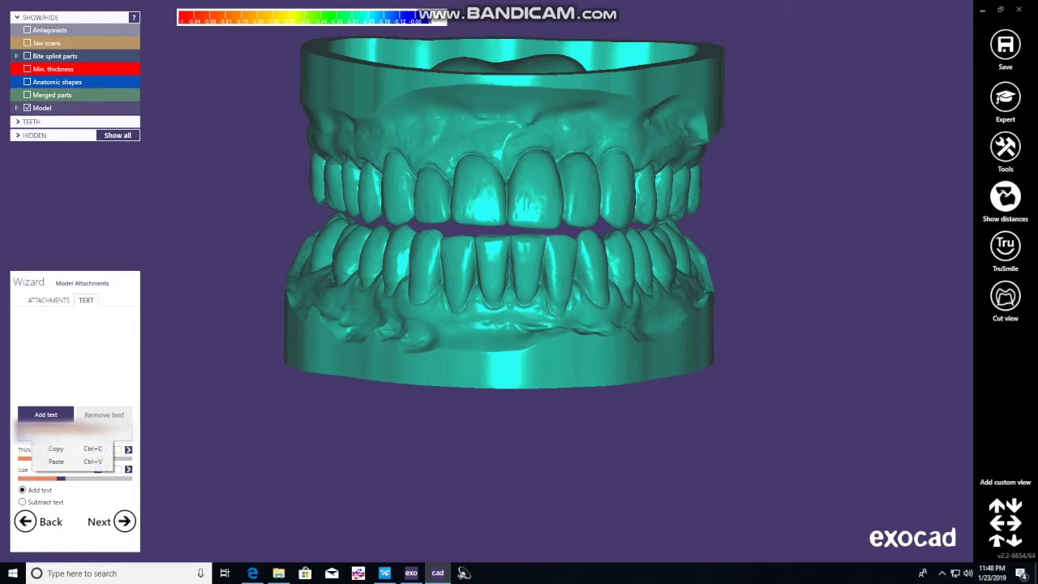
click(23, 502)
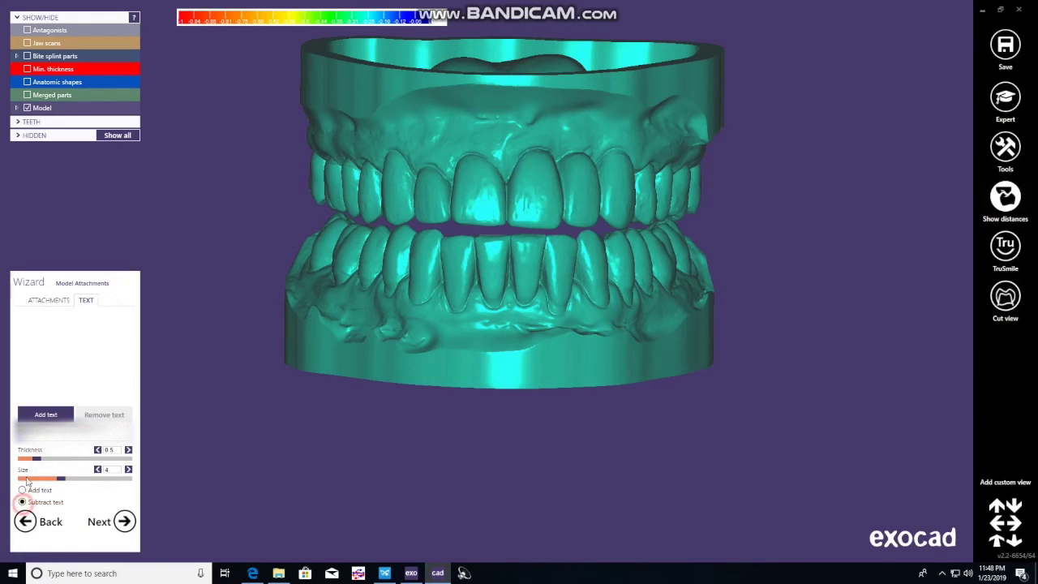
click(45, 414)
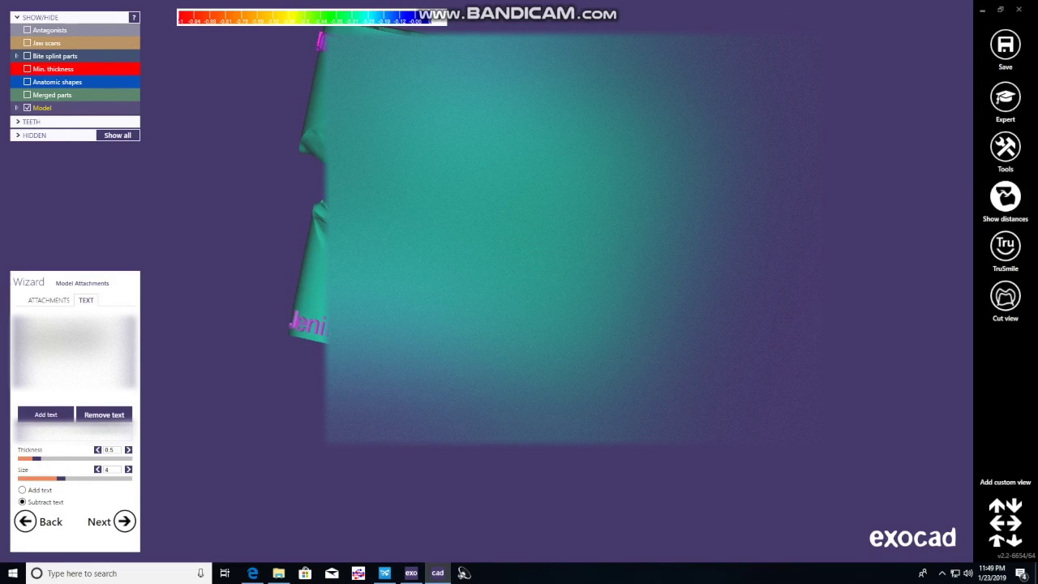
Step: Finish the wizard, saving the scene in the project directory and closing the CAD module
click(123, 523)
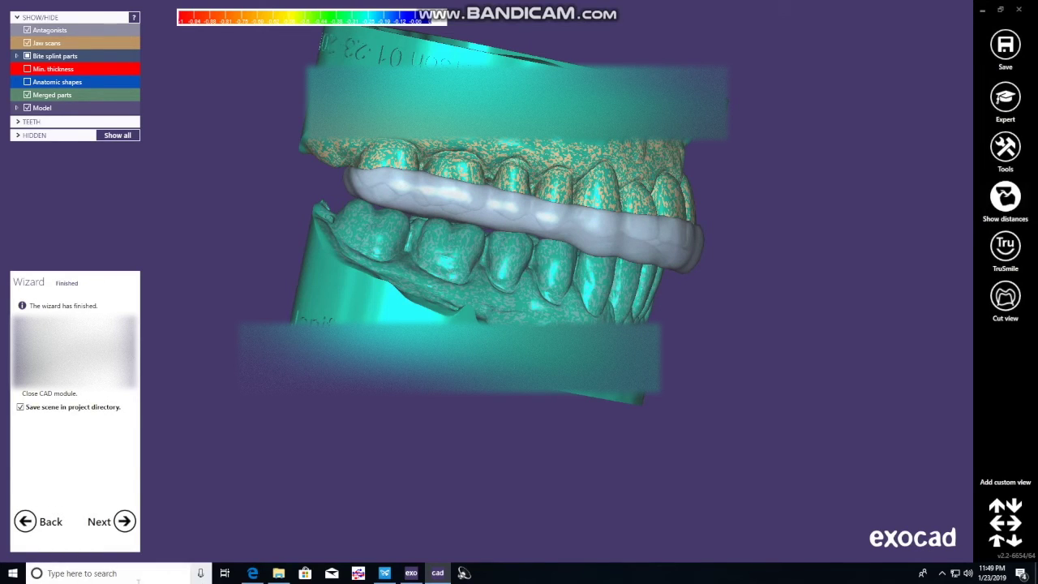
click(125, 523)
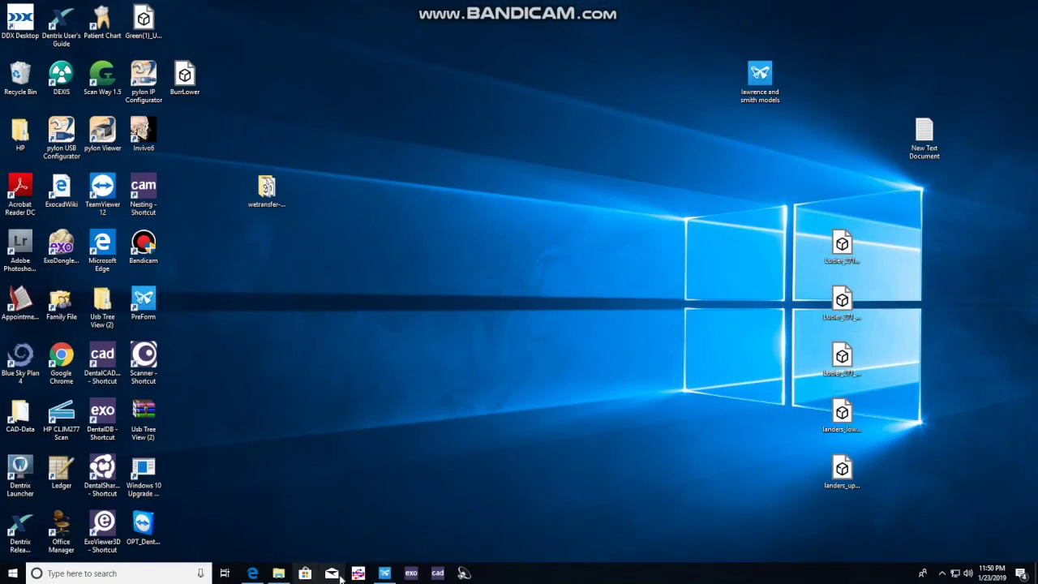
Step: Import the two modelbase .stl files from the case folder on D: and repair the broken meshes
click(385, 573)
click(8, 18)
click(27, 18)
mouse_move(8, 18)
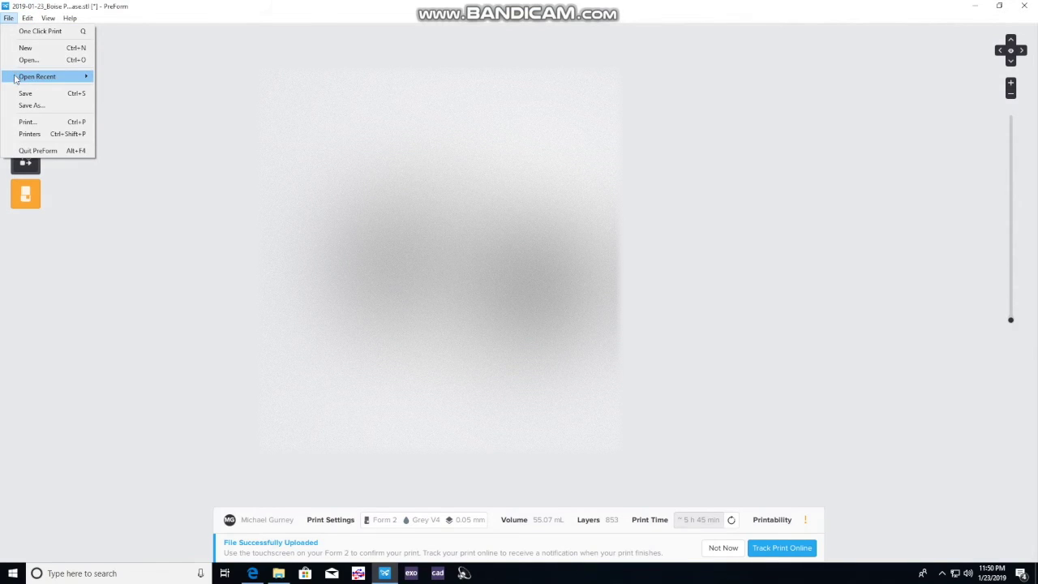
click(29, 60)
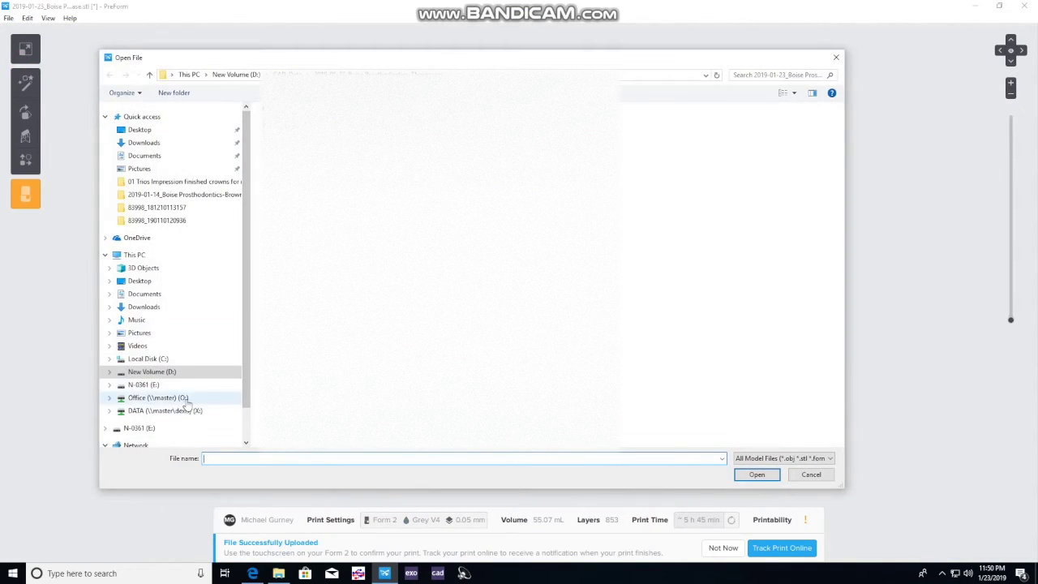
click(170, 372)
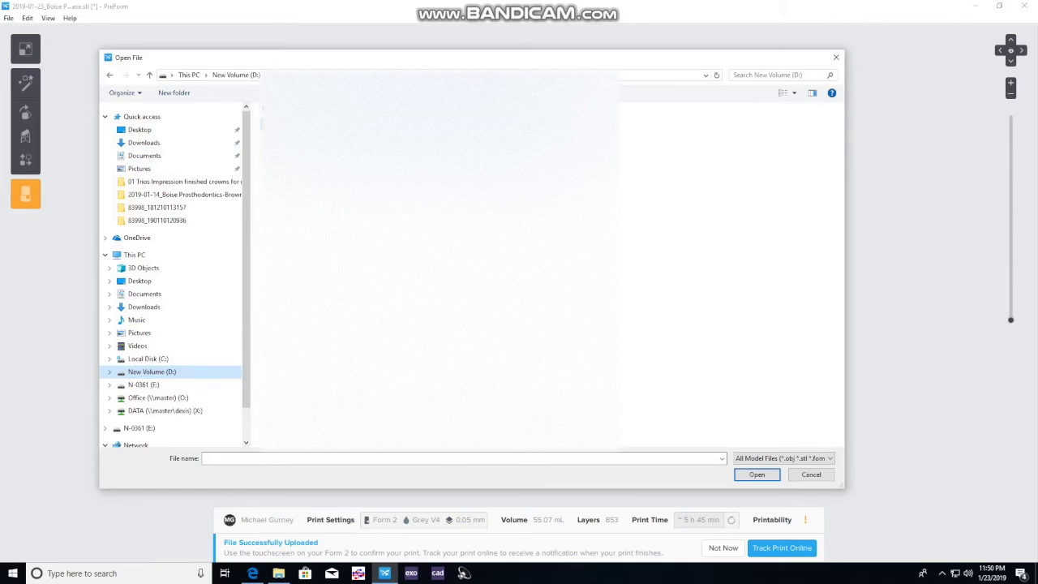
double_click(438, 124)
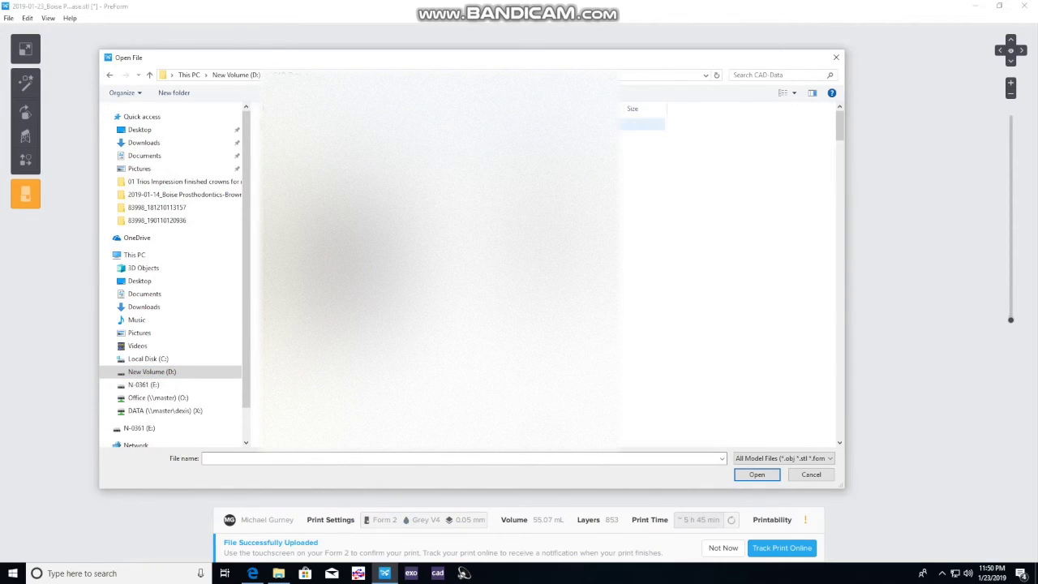
key(Return)
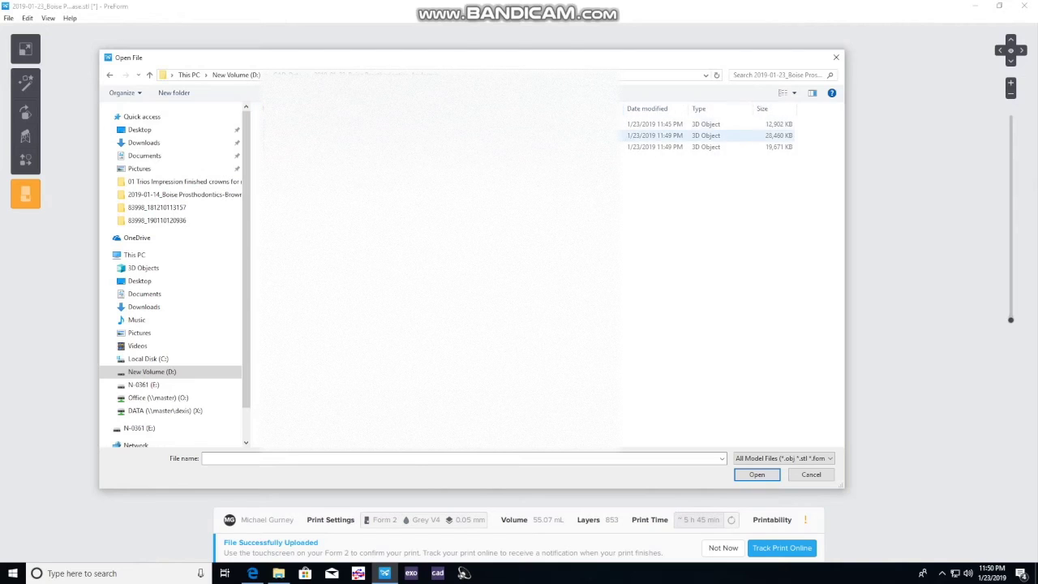
click(706, 135)
shift+click(705, 147)
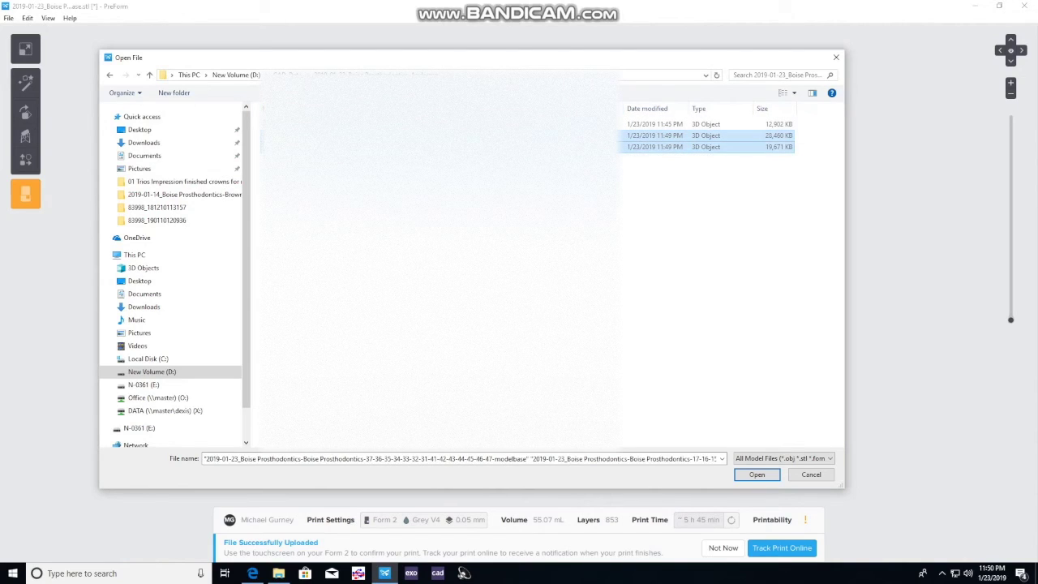
click(738, 477)
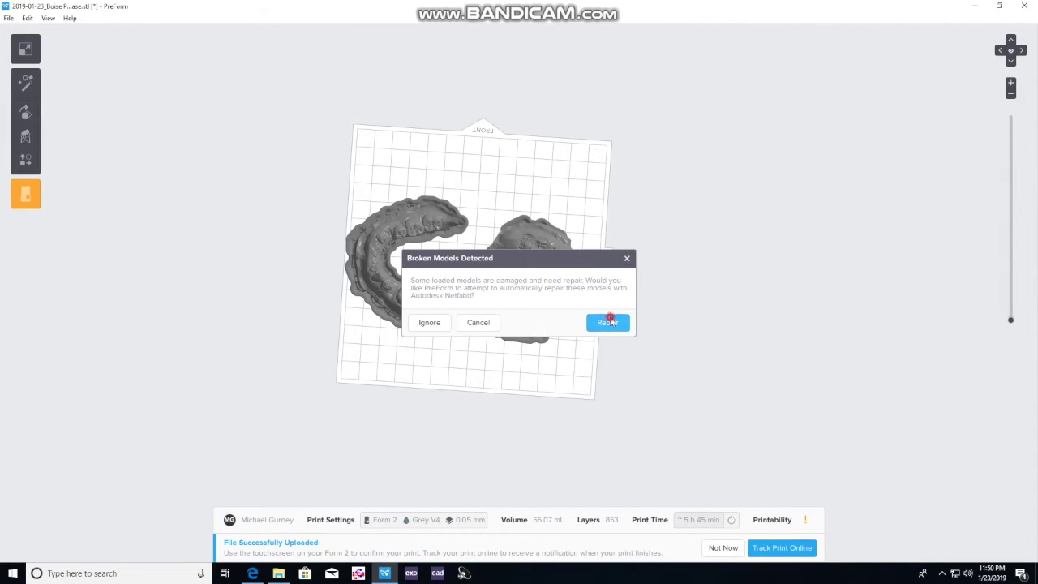
click(608, 322)
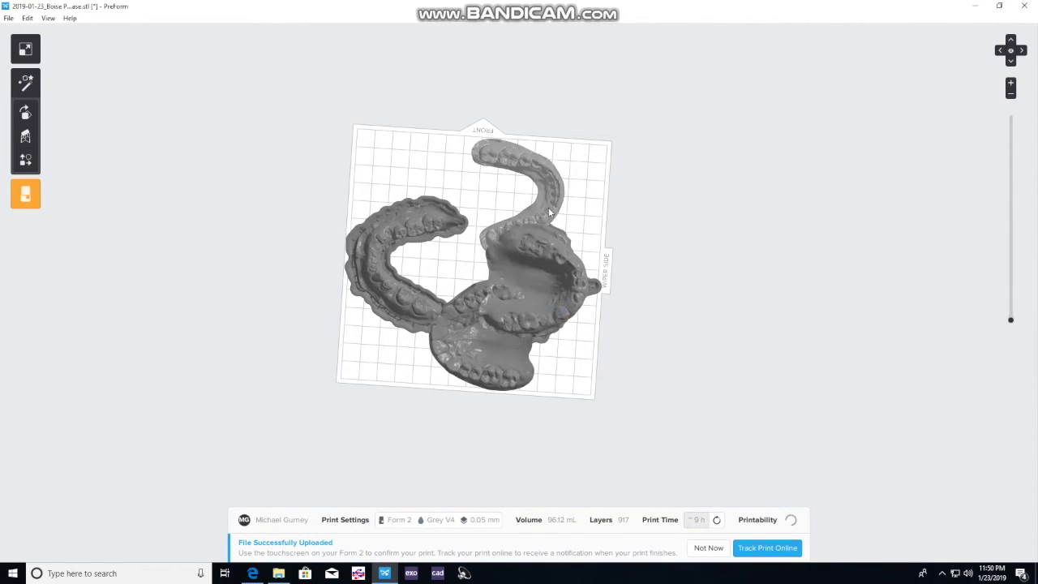
Step: Move the palate and arch models into separate plate areas and rotate the top models upright
drag(528, 302, 517, 349)
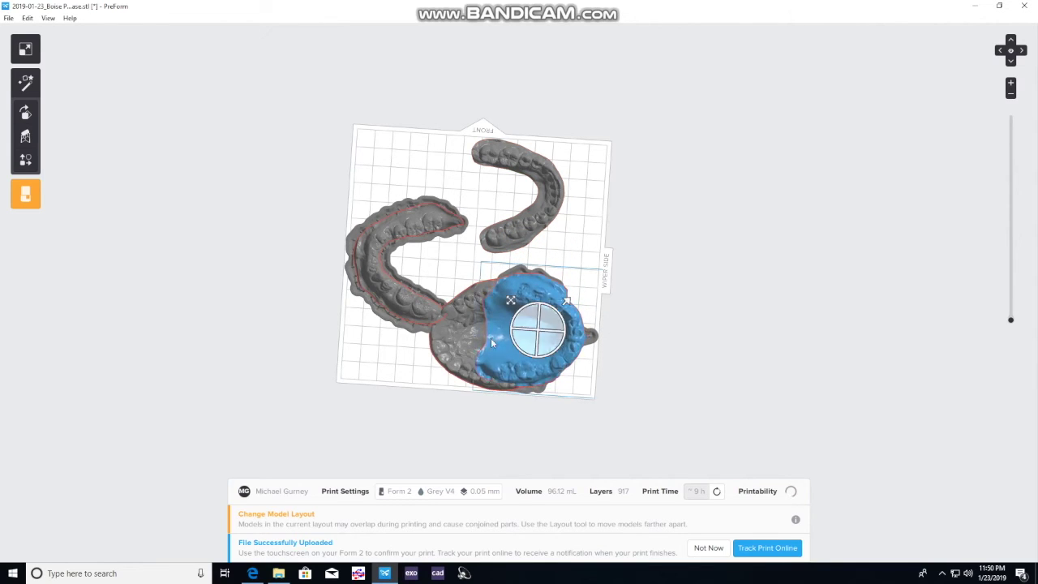
drag(416, 306, 373, 190)
click(560, 222)
drag(559, 221, 577, 199)
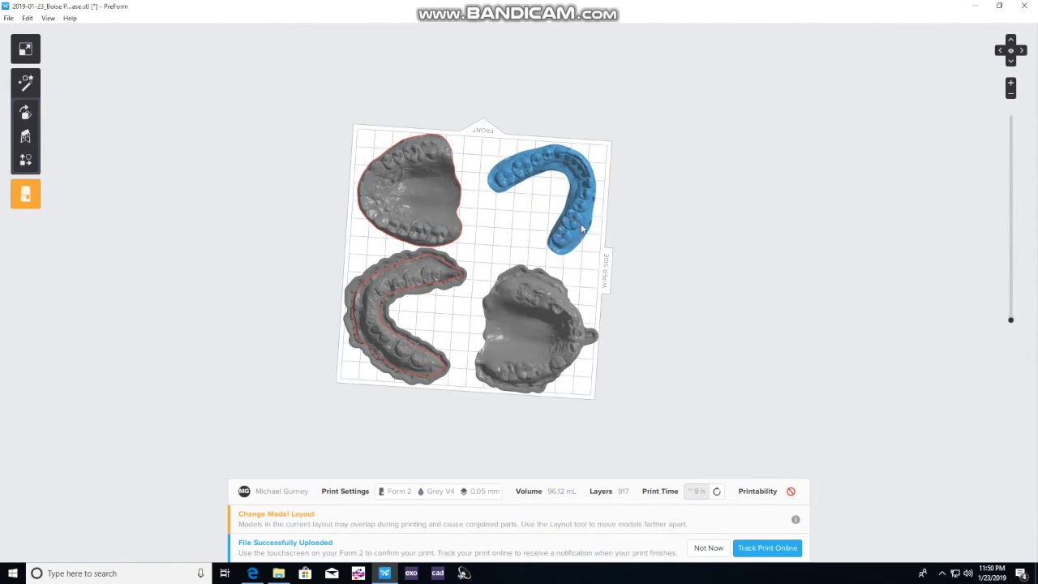
click(451, 226)
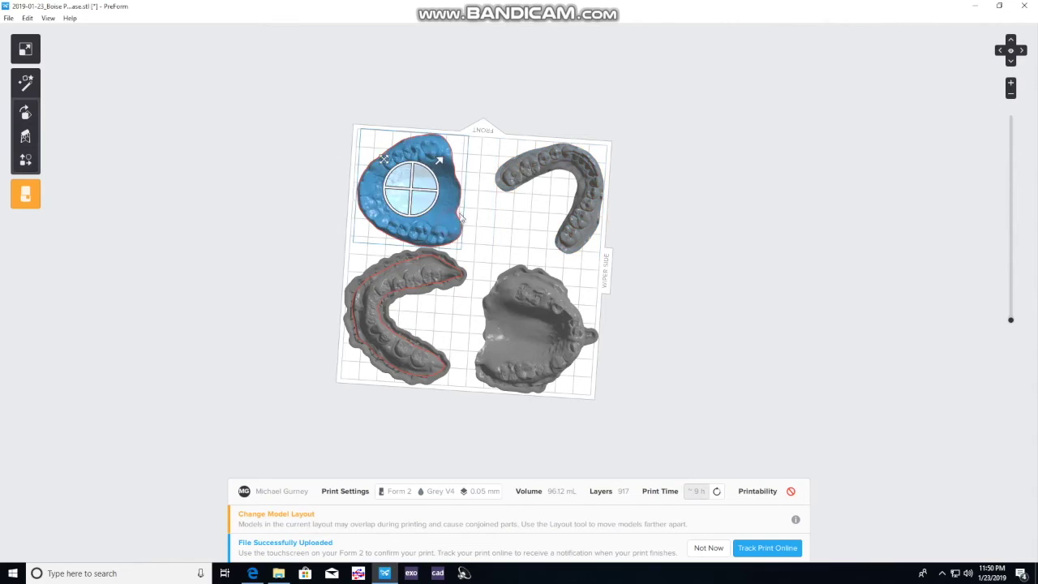
drag(430, 212, 444, 193)
Step: Spin the two top models about their vertical axis and check the layout from several angles
drag(305, 95, 618, 182)
right_drag(314, 396, 446, 197)
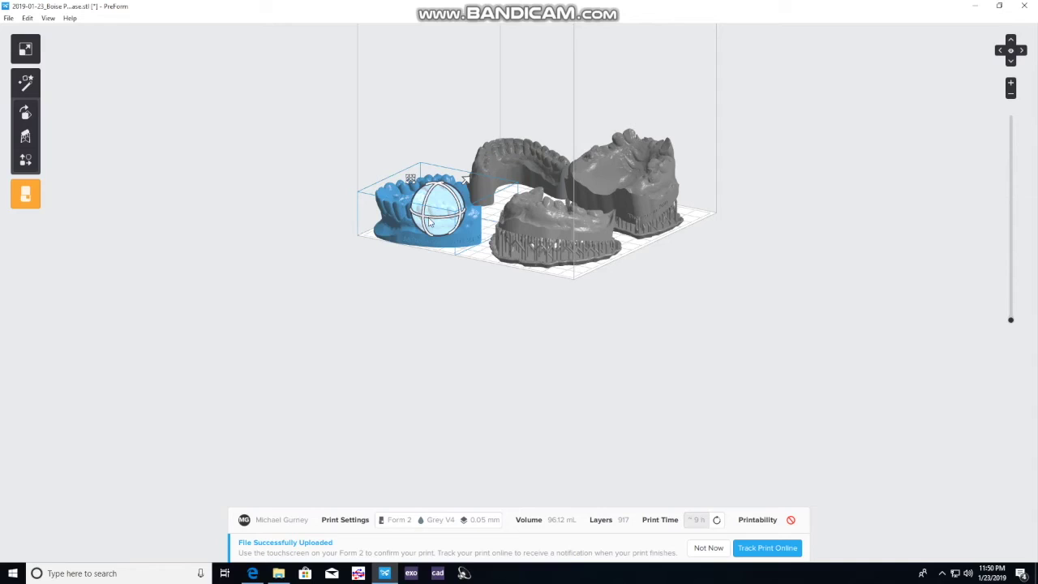
mouse_move(439, 219)
mouse_down()
mouse_move(416, 210)
mouse_move(434, 221)
mouse_up()
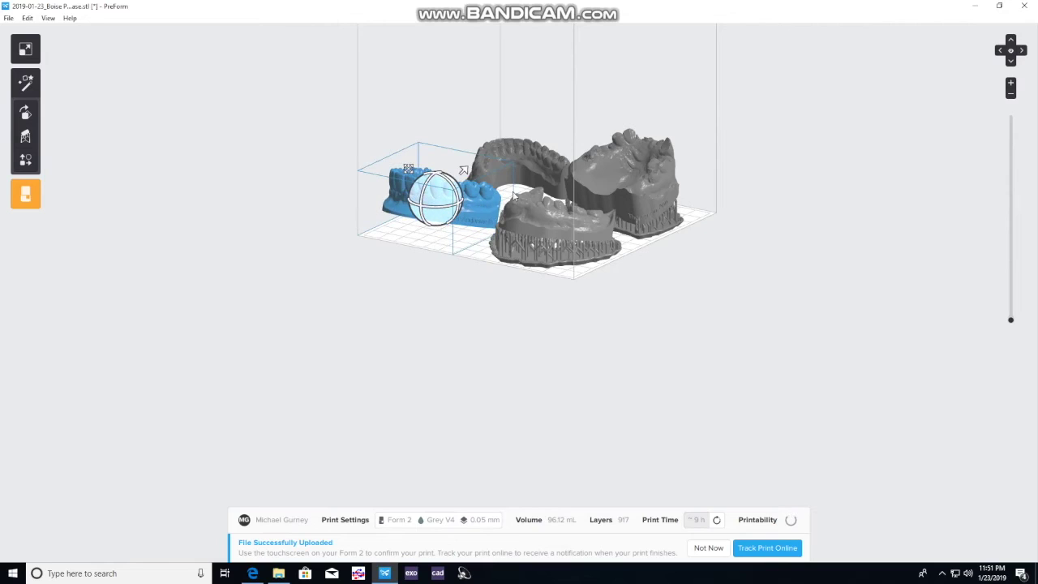
right_drag(500, 270, 722, 243)
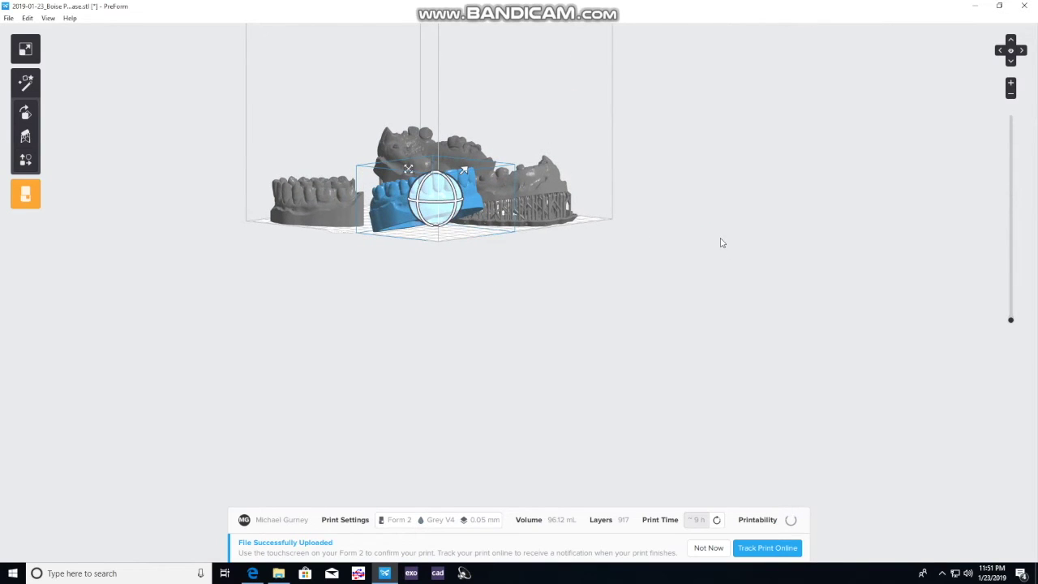
drag(262, 161, 500, 235)
Step: Generate supports for the three selected models at density 1.00 and 0.60 mm point size, then inspect them
click(25, 136)
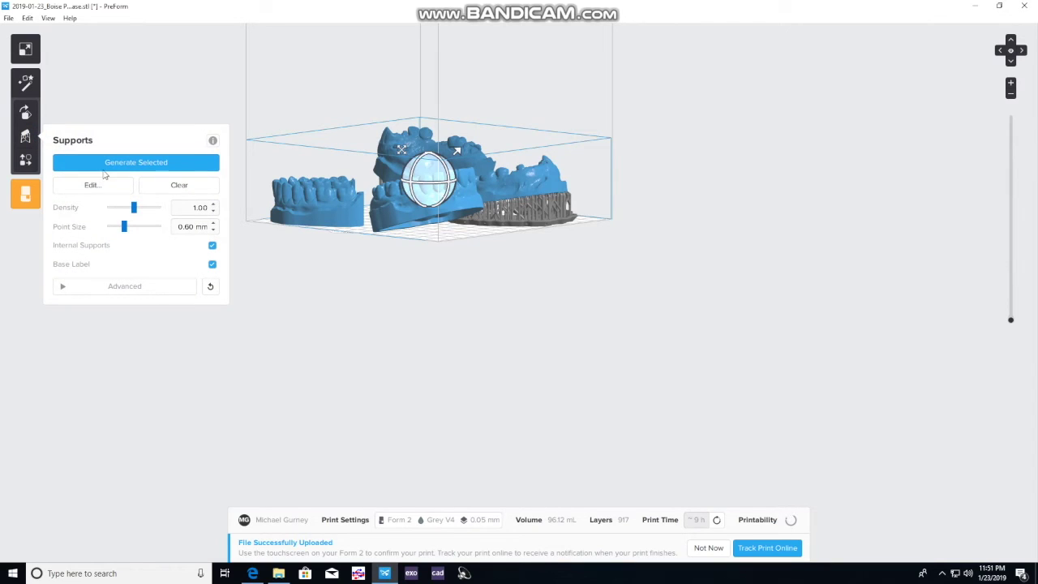
click(105, 164)
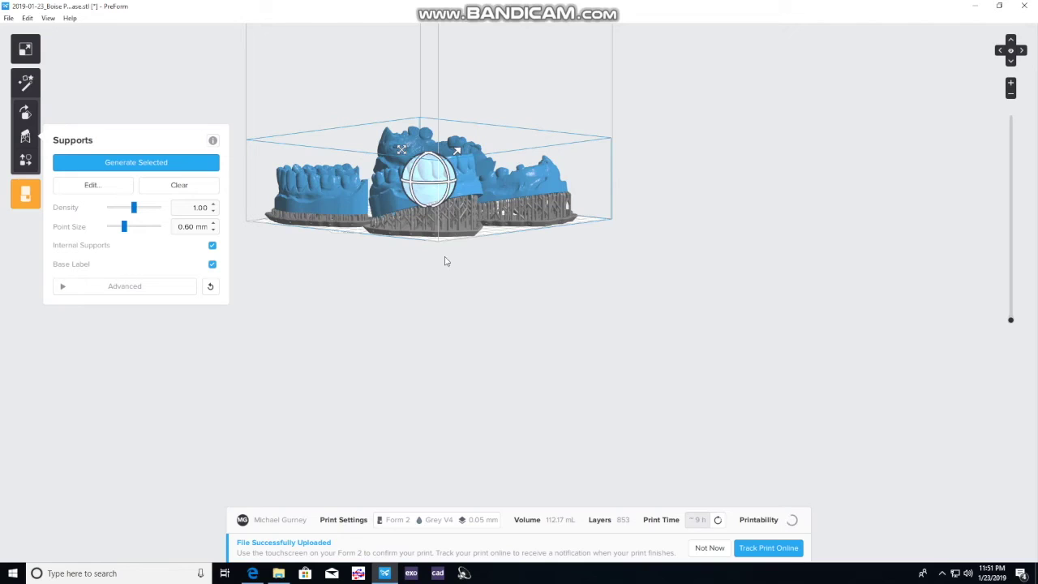
middle_drag(466, 283, 519, 386)
right_drag(519, 386, 593, 409)
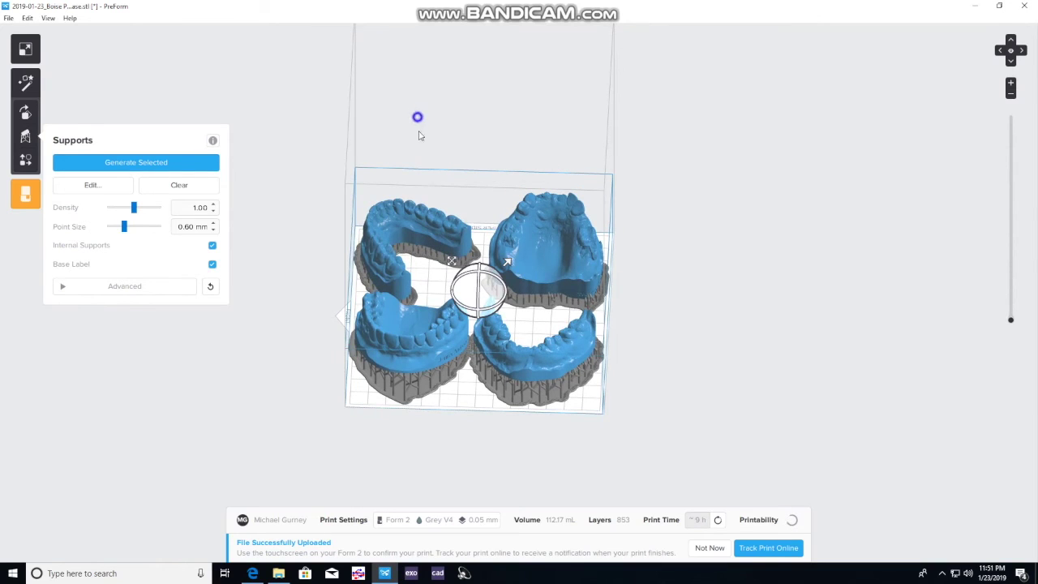
right_drag(419, 135, 499, 417)
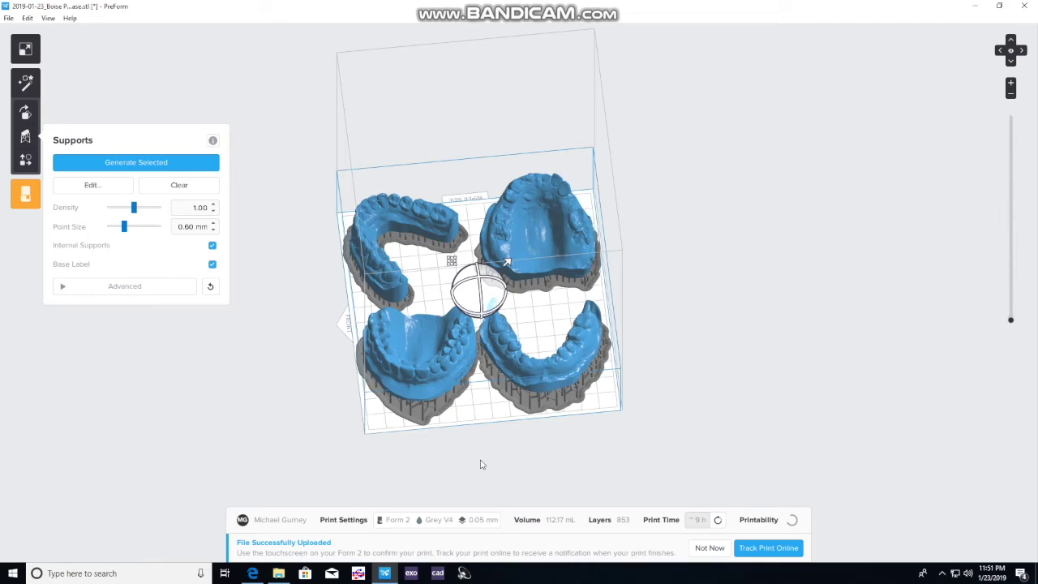
right_drag(481, 463, 708, 355)
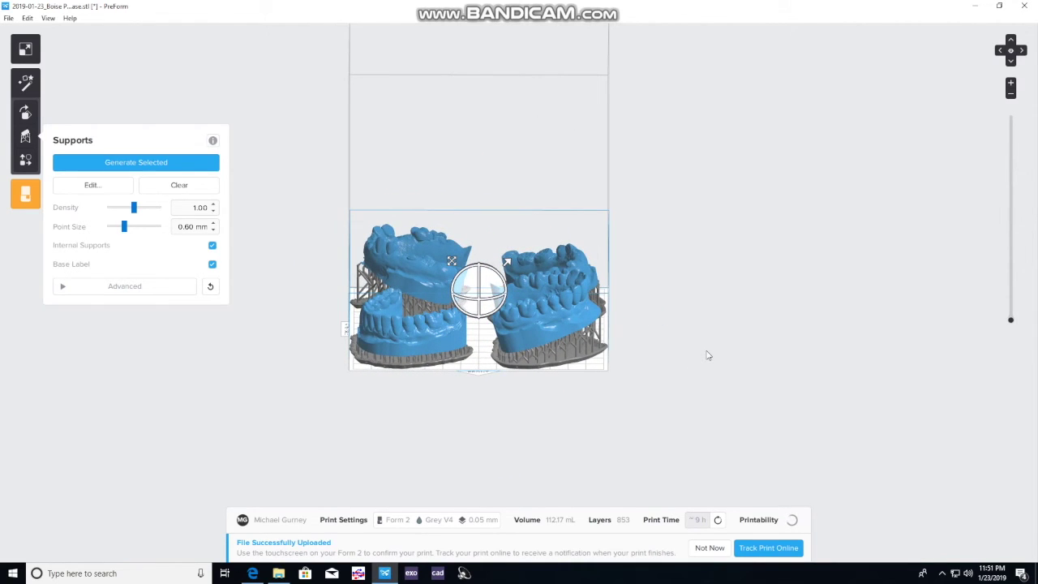
scroll(707, 356, up, 2)
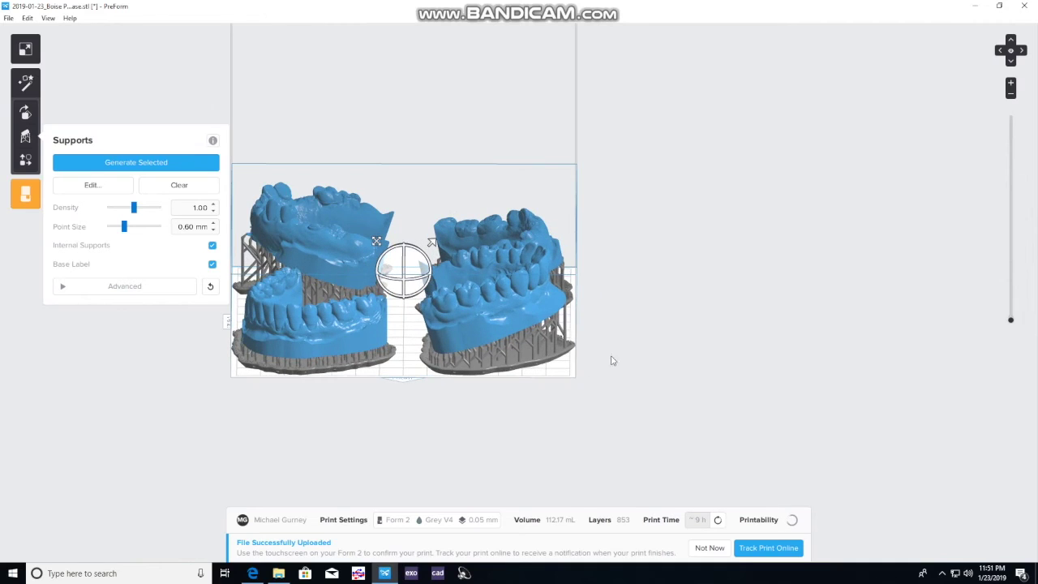
shift+right_drag(471, 388, 577, 396)
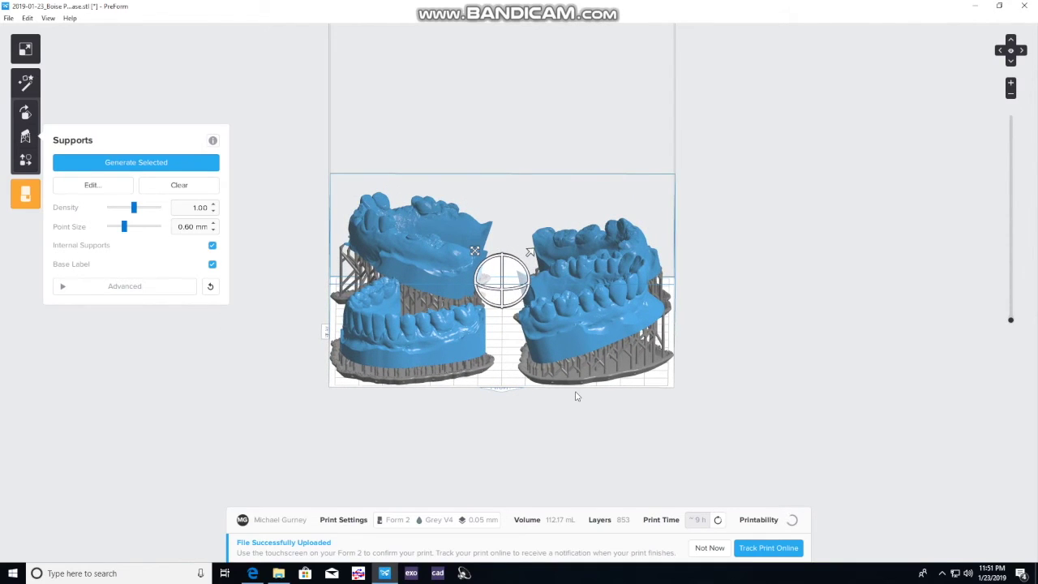
click(502, 398)
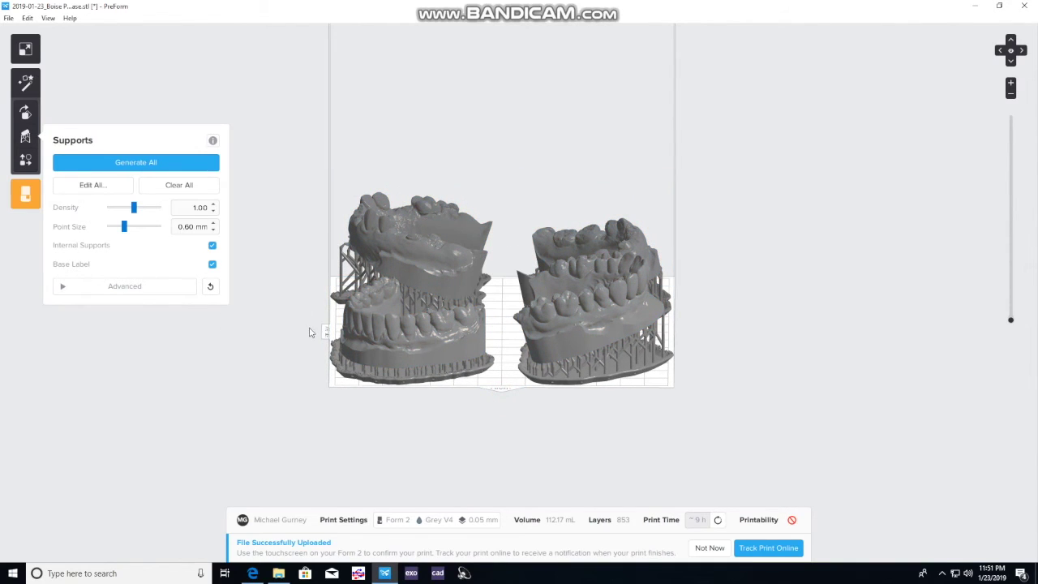
Step: Enable Show Minima in the printability report, then review the tilted models and open the Print dialog
click(790, 520)
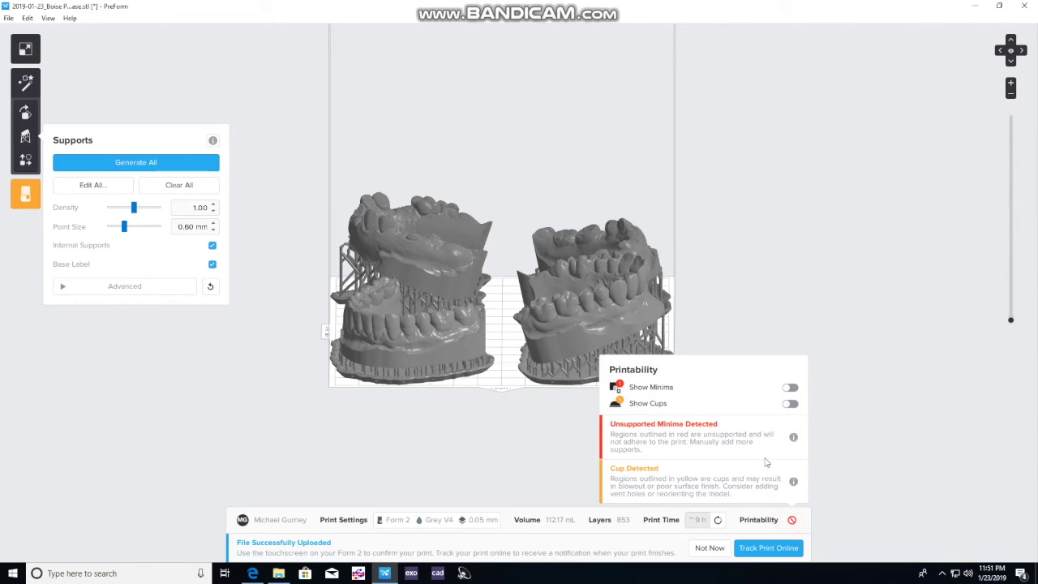
click(791, 388)
click(737, 297)
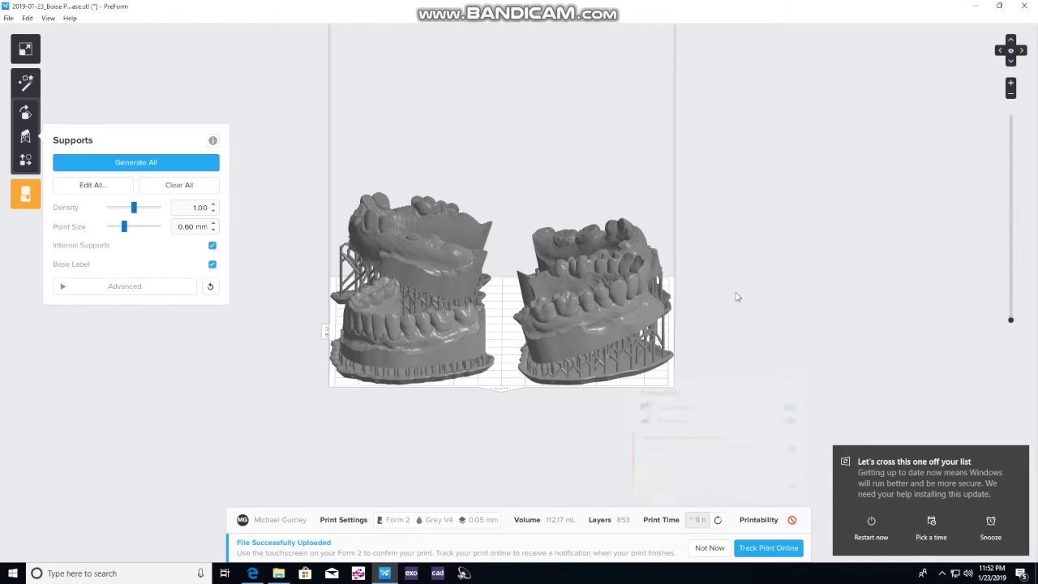
key(t)
right_drag(527, 262, 549, 108)
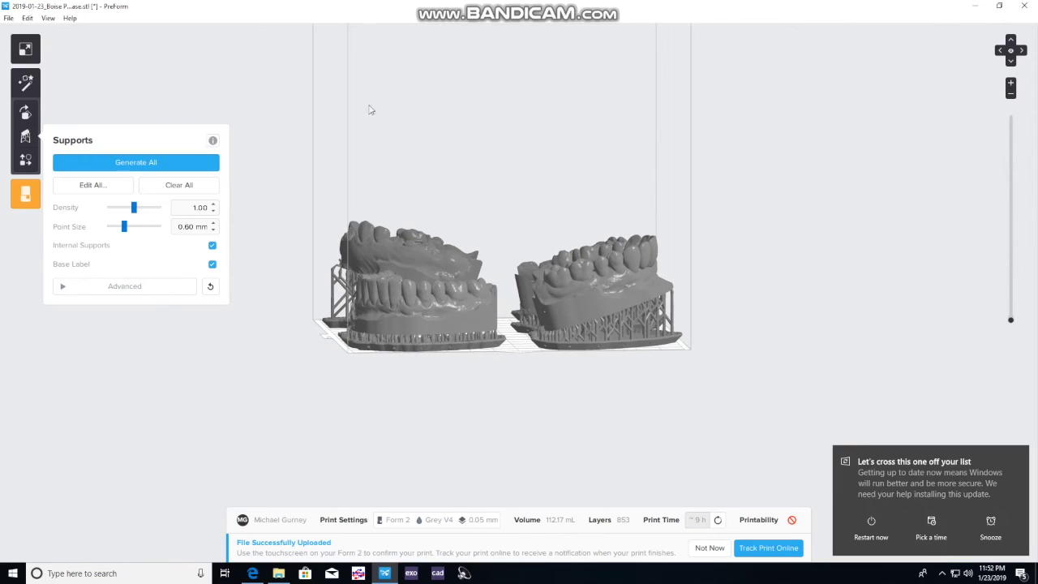
click(26, 195)
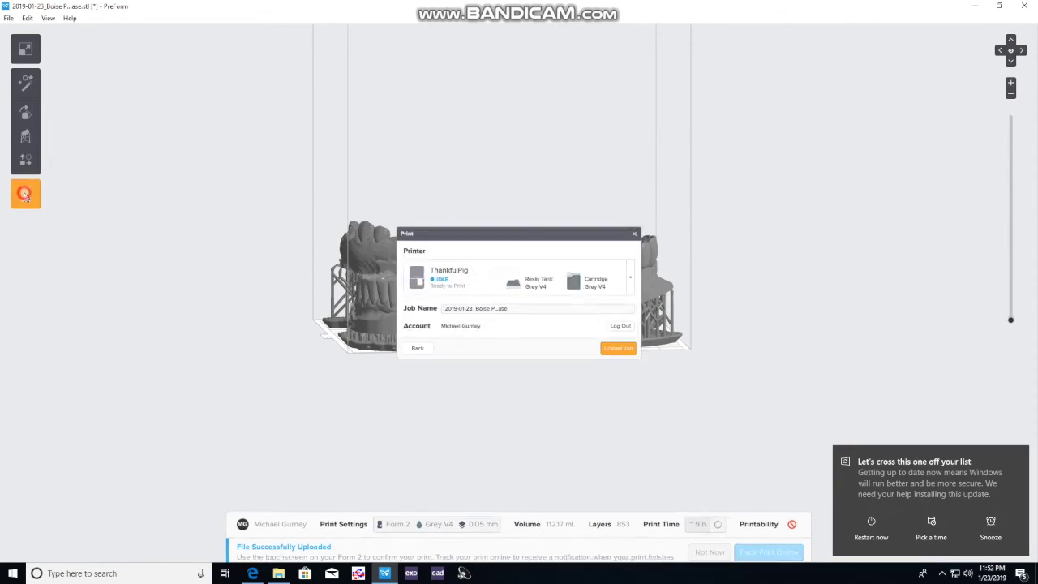
Step: Upload the models job to the ThankfulPig Form 2 printer and dismiss the Windows update notice
click(661, 368)
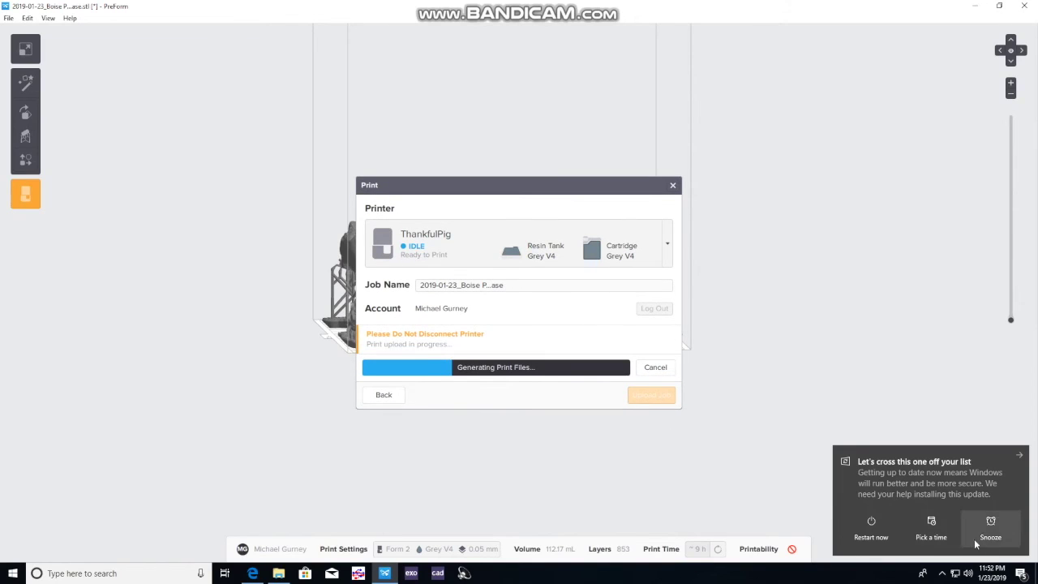
click(1025, 455)
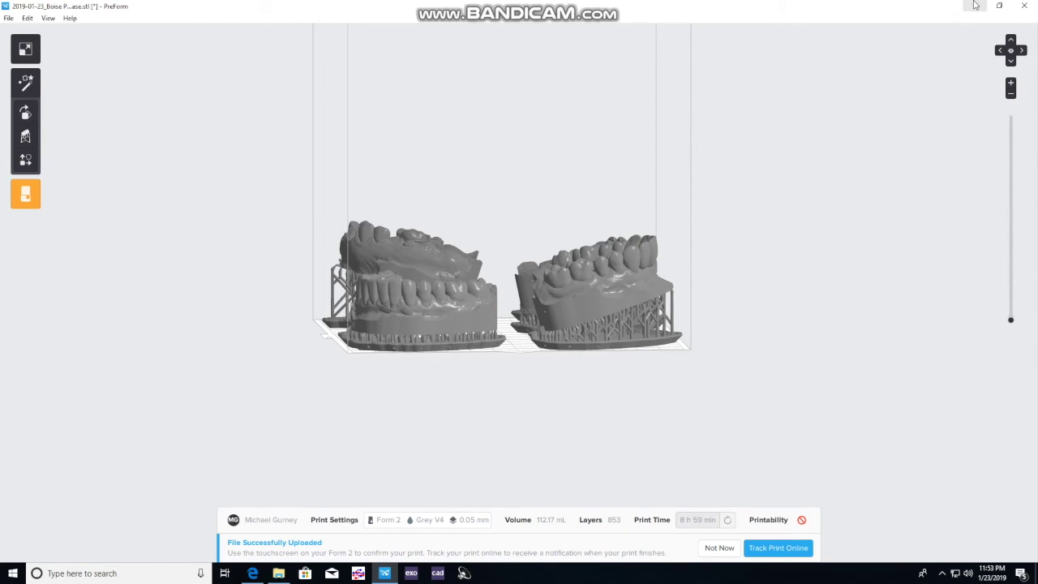
Step: Discard the uploaded models job without saving for an empty build plate, then bring up File > Open
right_drag(600, 100, 587, 254)
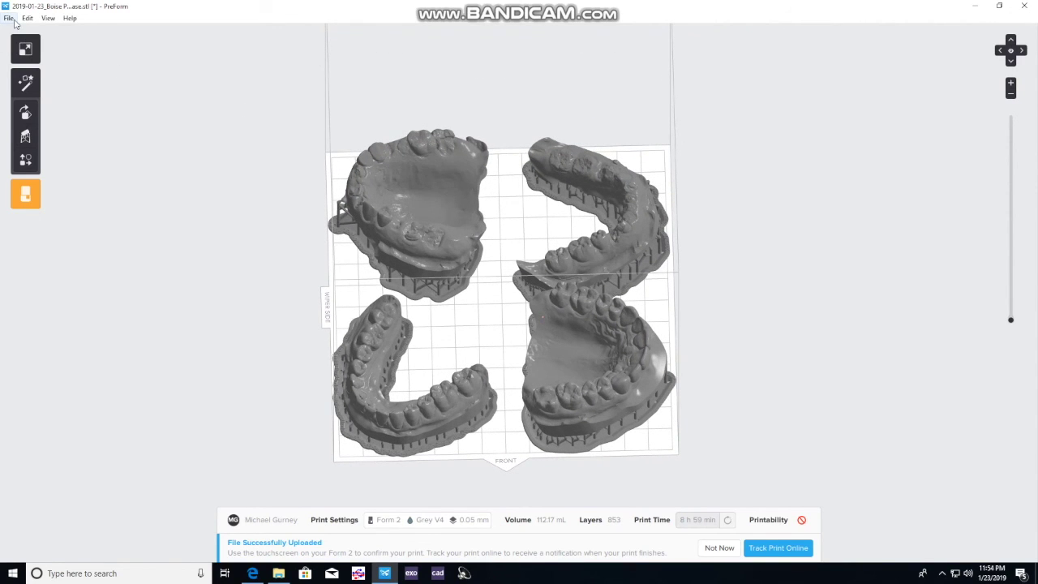
click(10, 20)
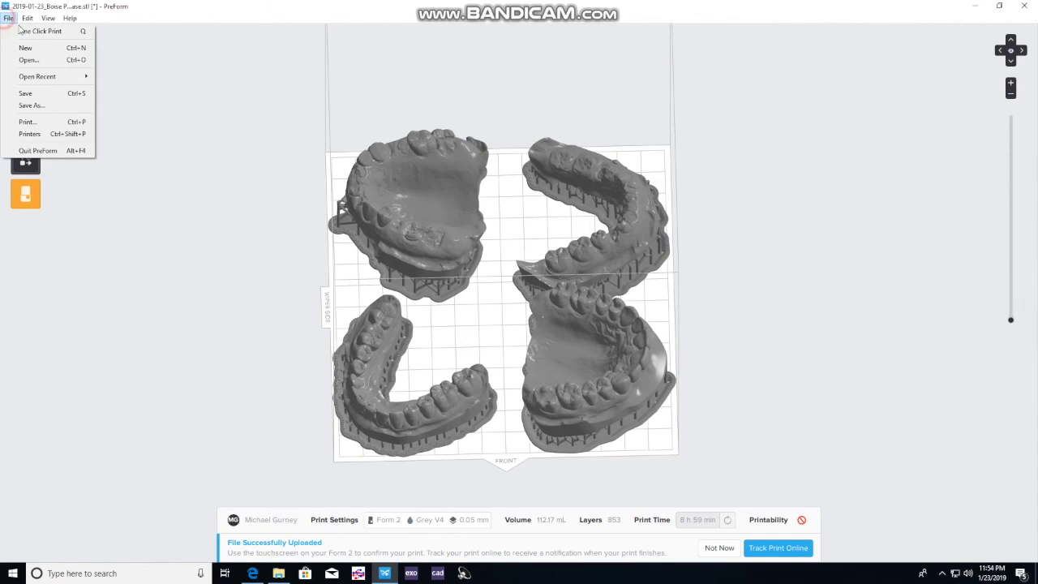
click(35, 52)
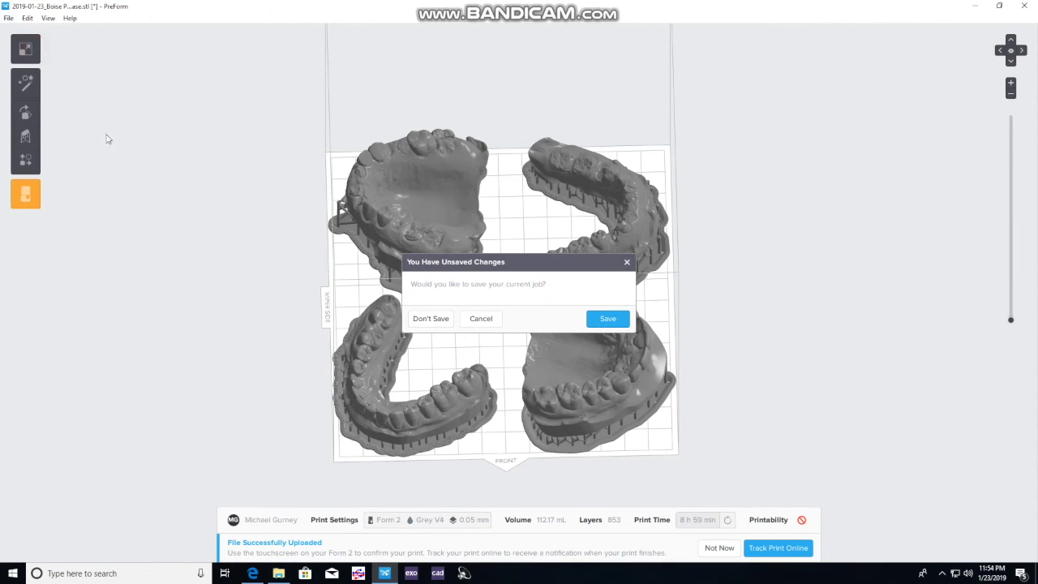
click(436, 317)
click(8, 18)
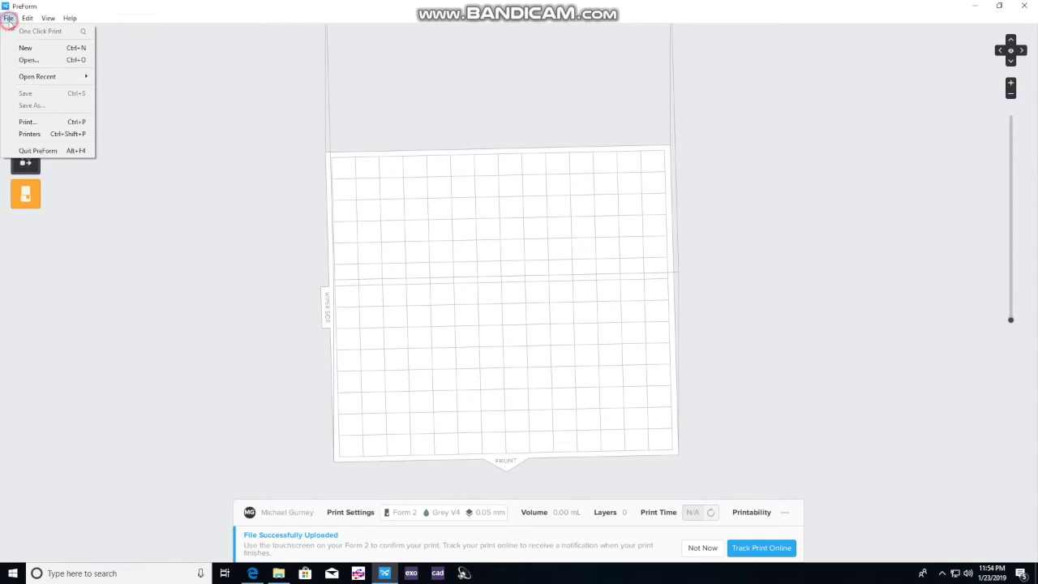
click(32, 59)
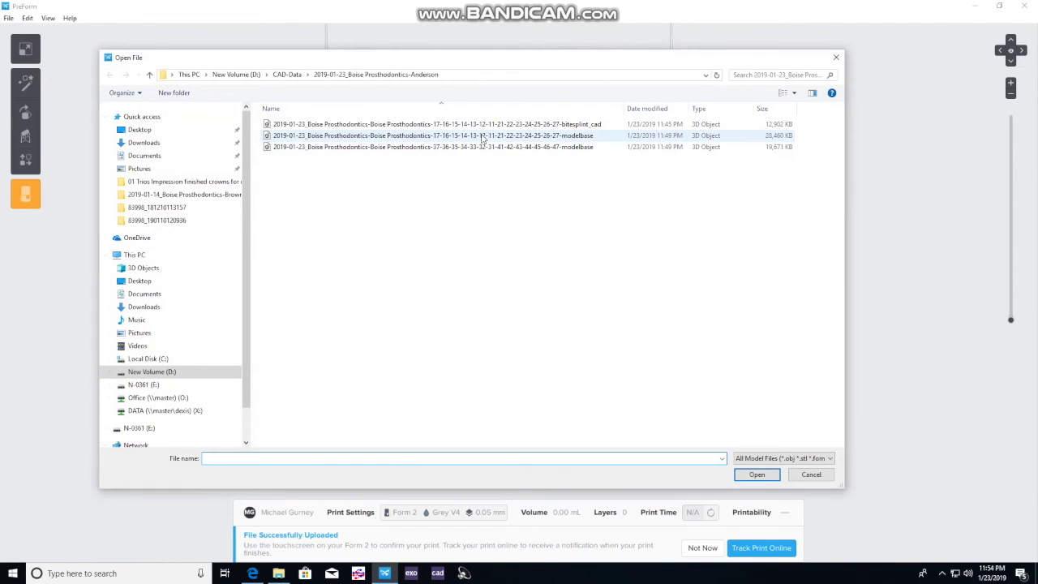
Step: Browse to D: > CAD-Data > the dated case folder and load bitesplint_cad (5.98 mL) onto the plate
click(489, 126)
click(758, 475)
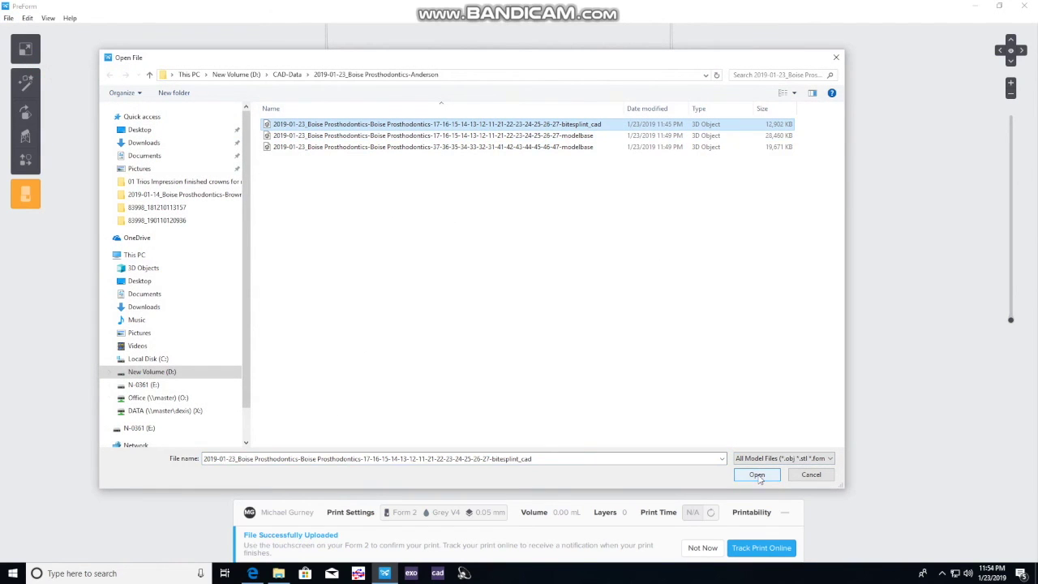
click(186, 371)
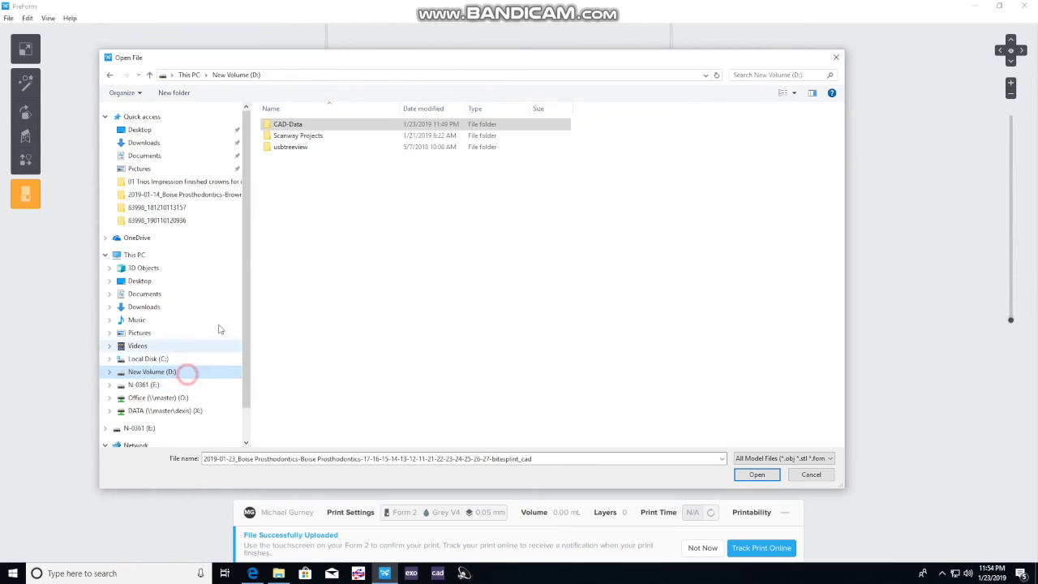
double_click(290, 126)
double_click(290, 124)
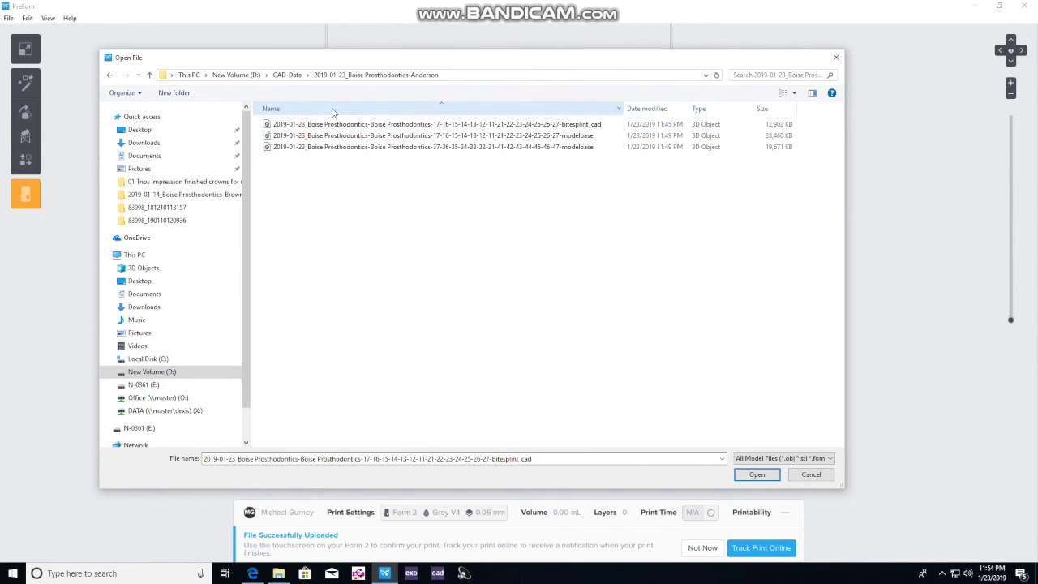
double_click(339, 126)
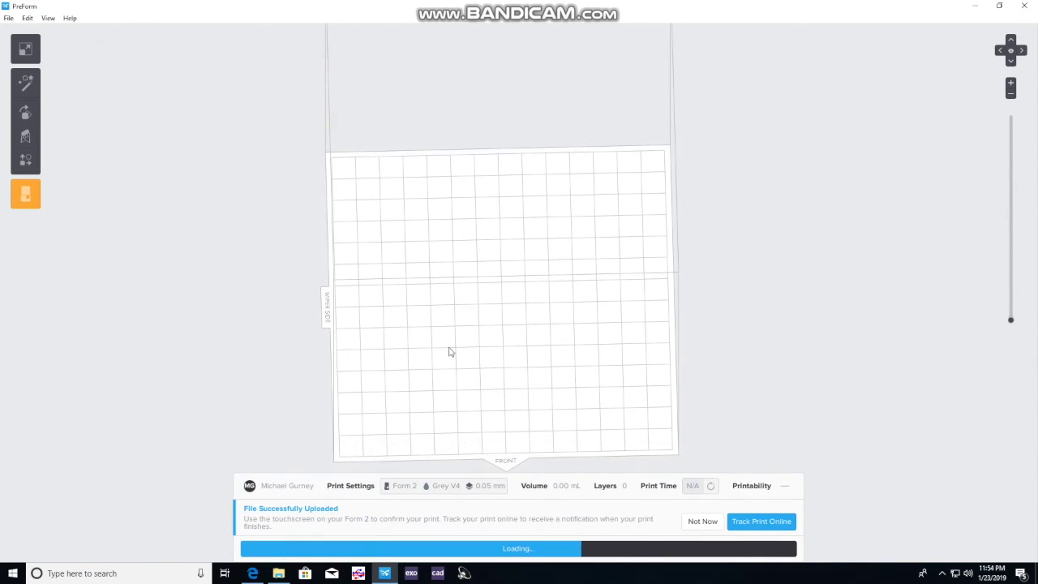
click(505, 332)
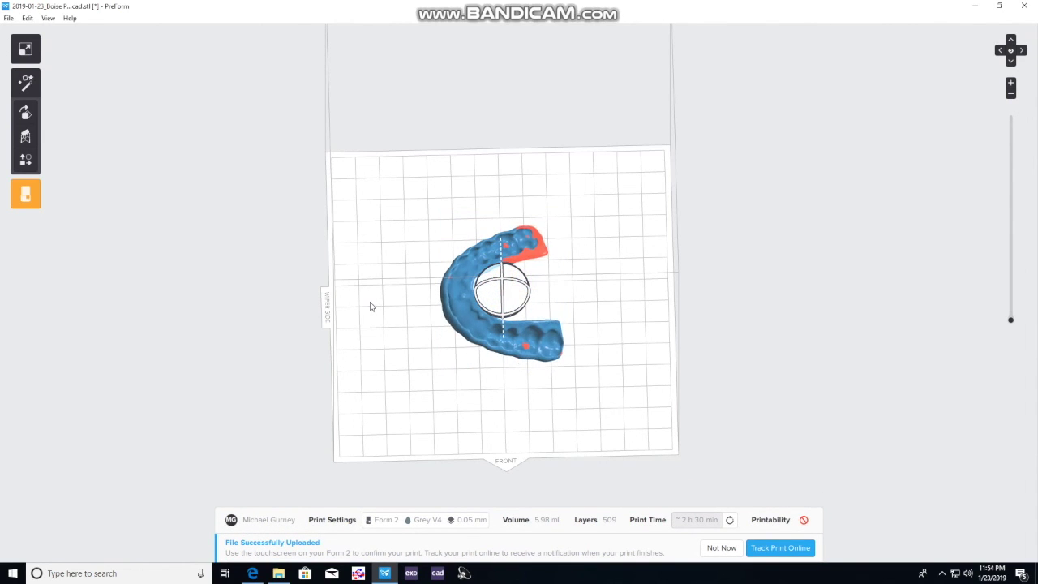
Step: Assign the WonderfulViper printer with Dental LT V1 resin and shift the bite splint to the plate's left side
click(409, 522)
click(667, 234)
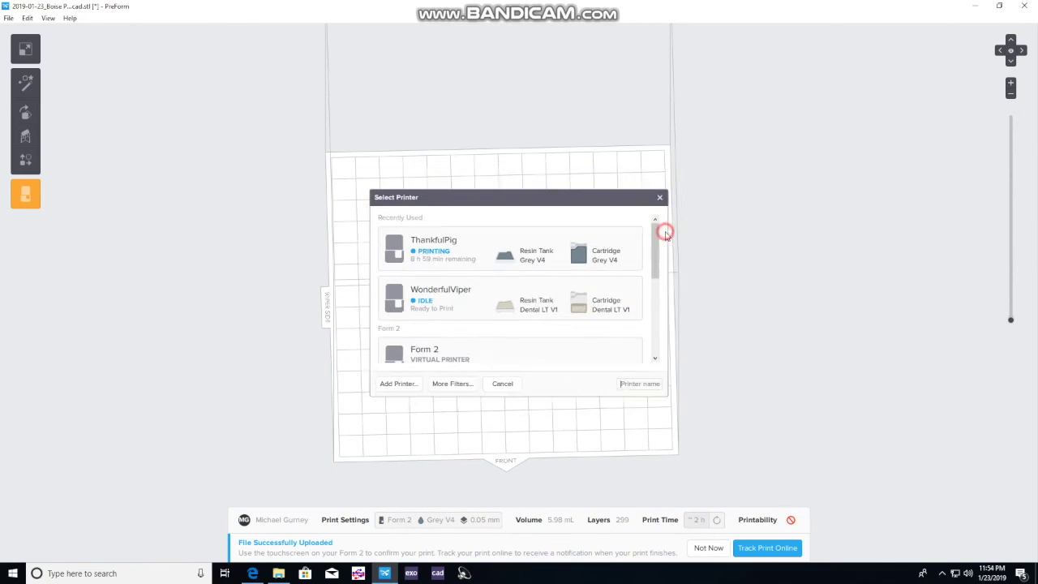
click(605, 297)
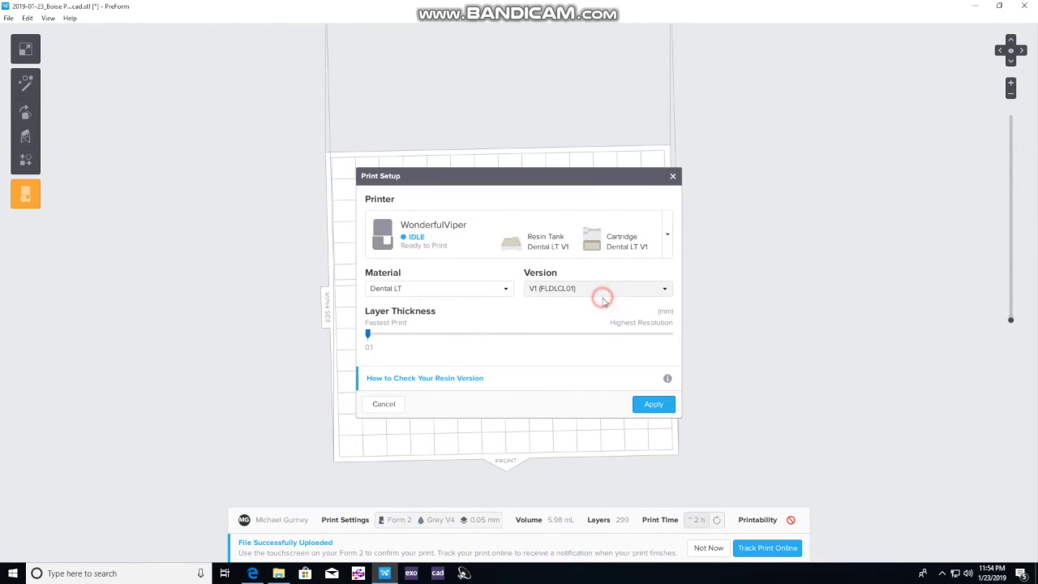
click(641, 407)
right_drag(487, 397, 494, 256)
drag(466, 300, 365, 302)
Step: Generate supports under the bite splint, bringing the job to 10.97 mL and 176 layers
click(25, 136)
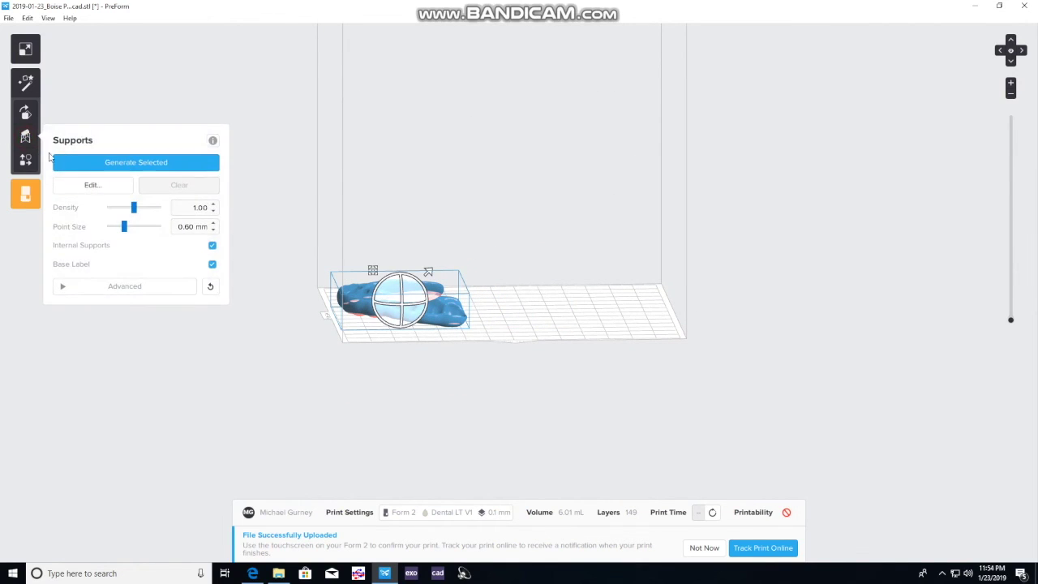
click(96, 170)
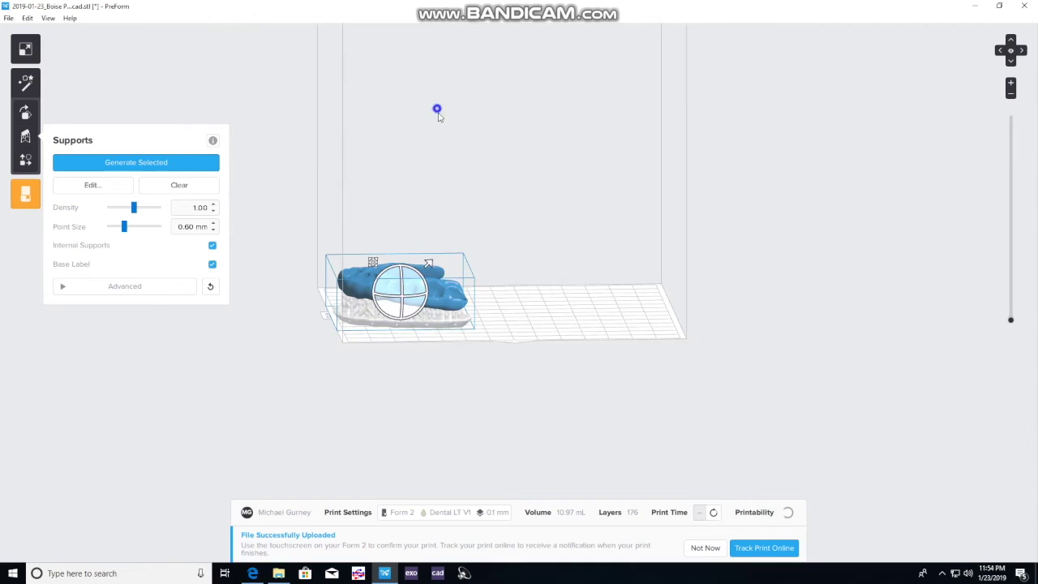
right_drag(435, 108, 430, 261)
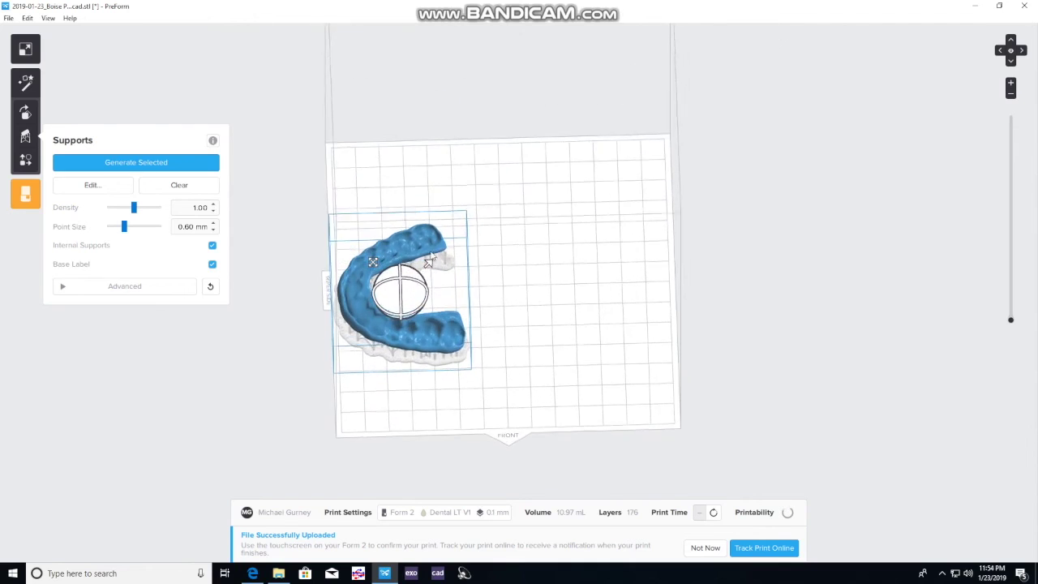
click(409, 230)
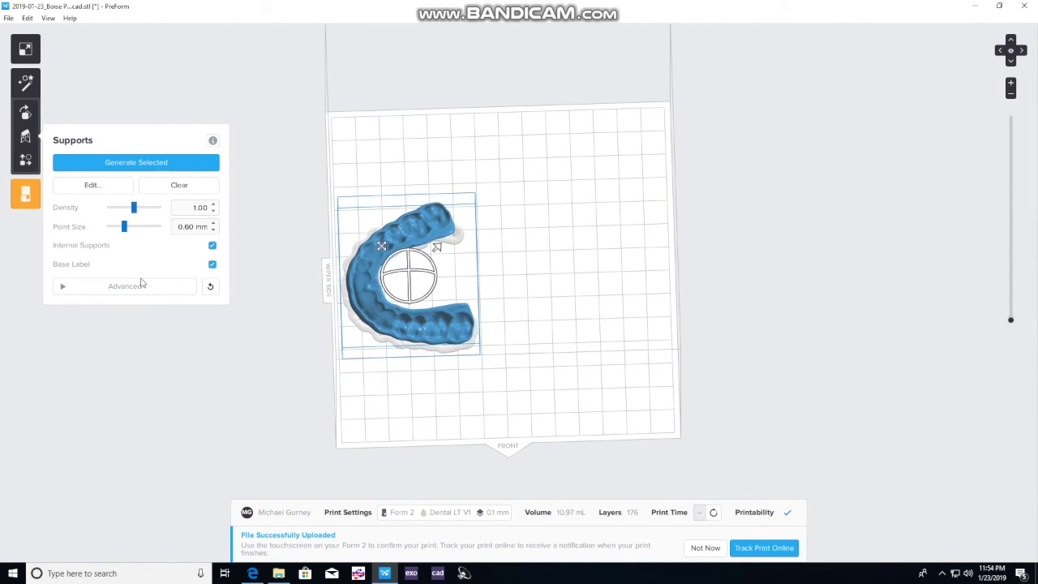
click(30, 137)
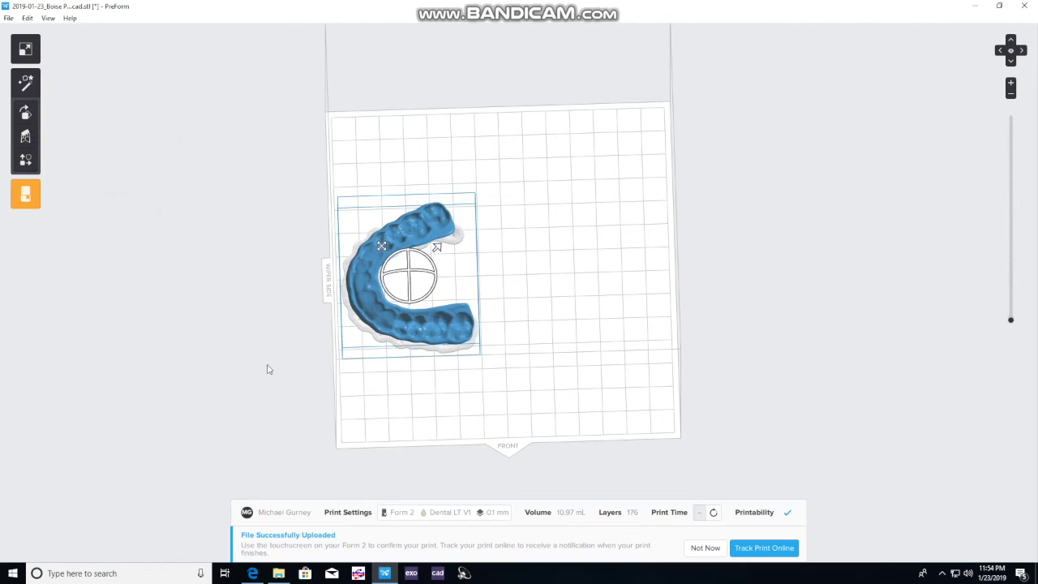
Step: Upload the supported bite splint print job to the WonderfulViper printer
click(33, 204)
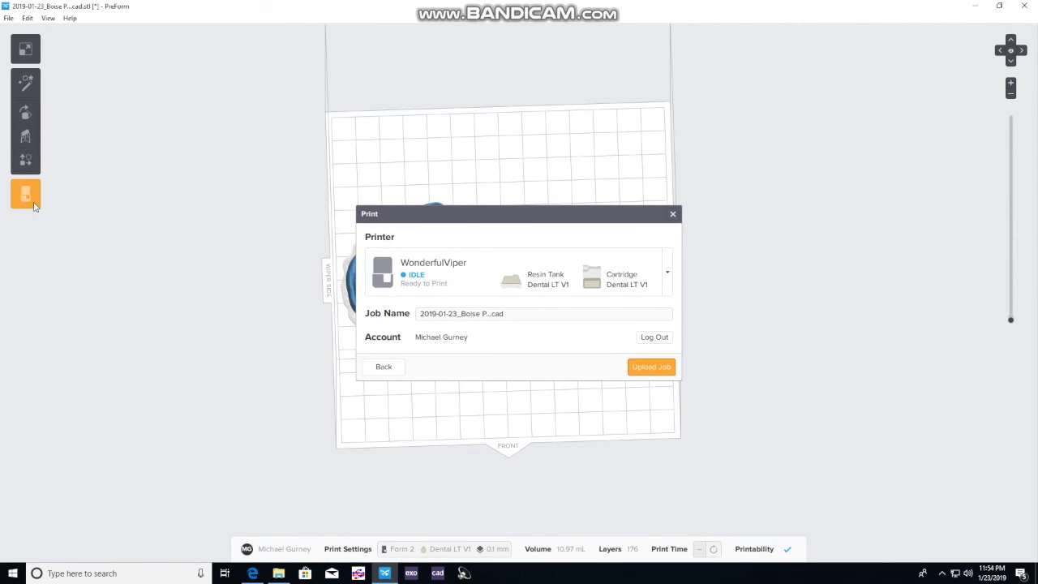
click(651, 368)
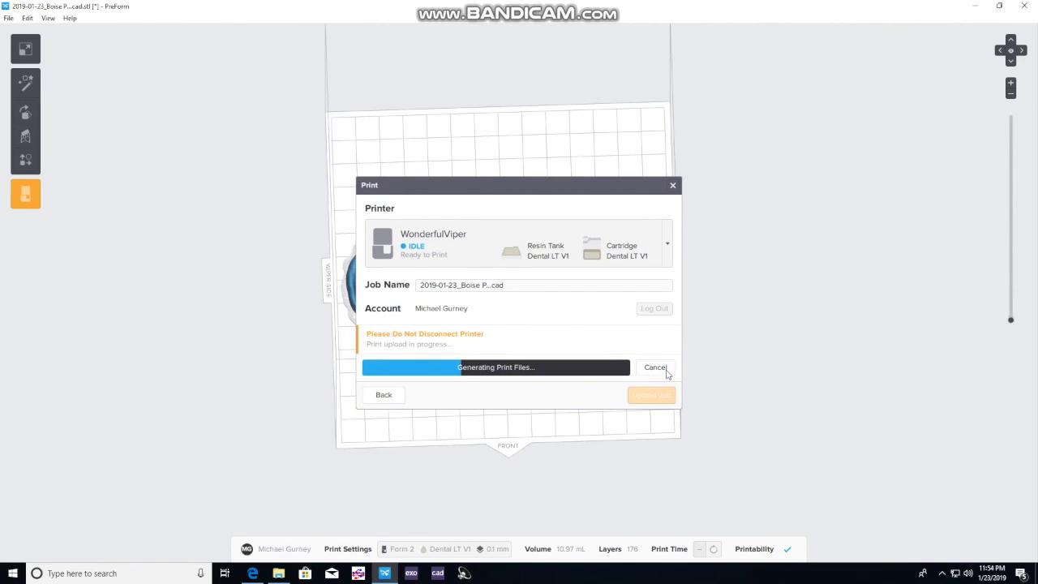